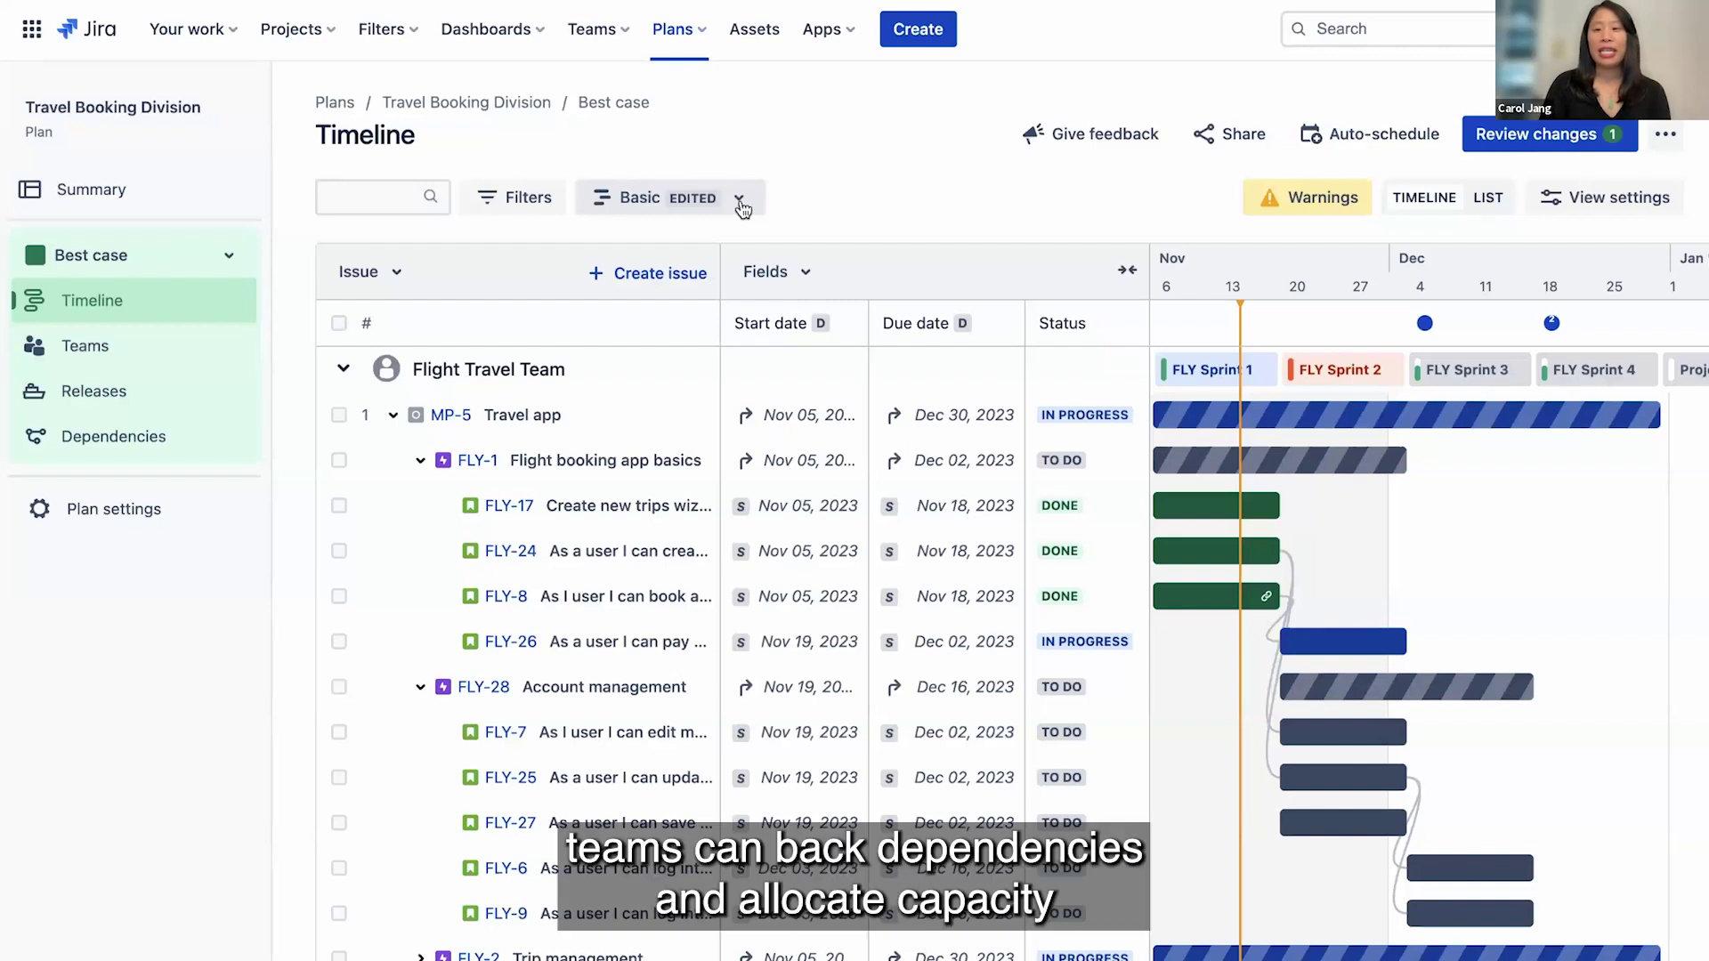
- Browse the Sprint capacity management and Dependency management saved views, then return to Basic
left_click(739, 200)
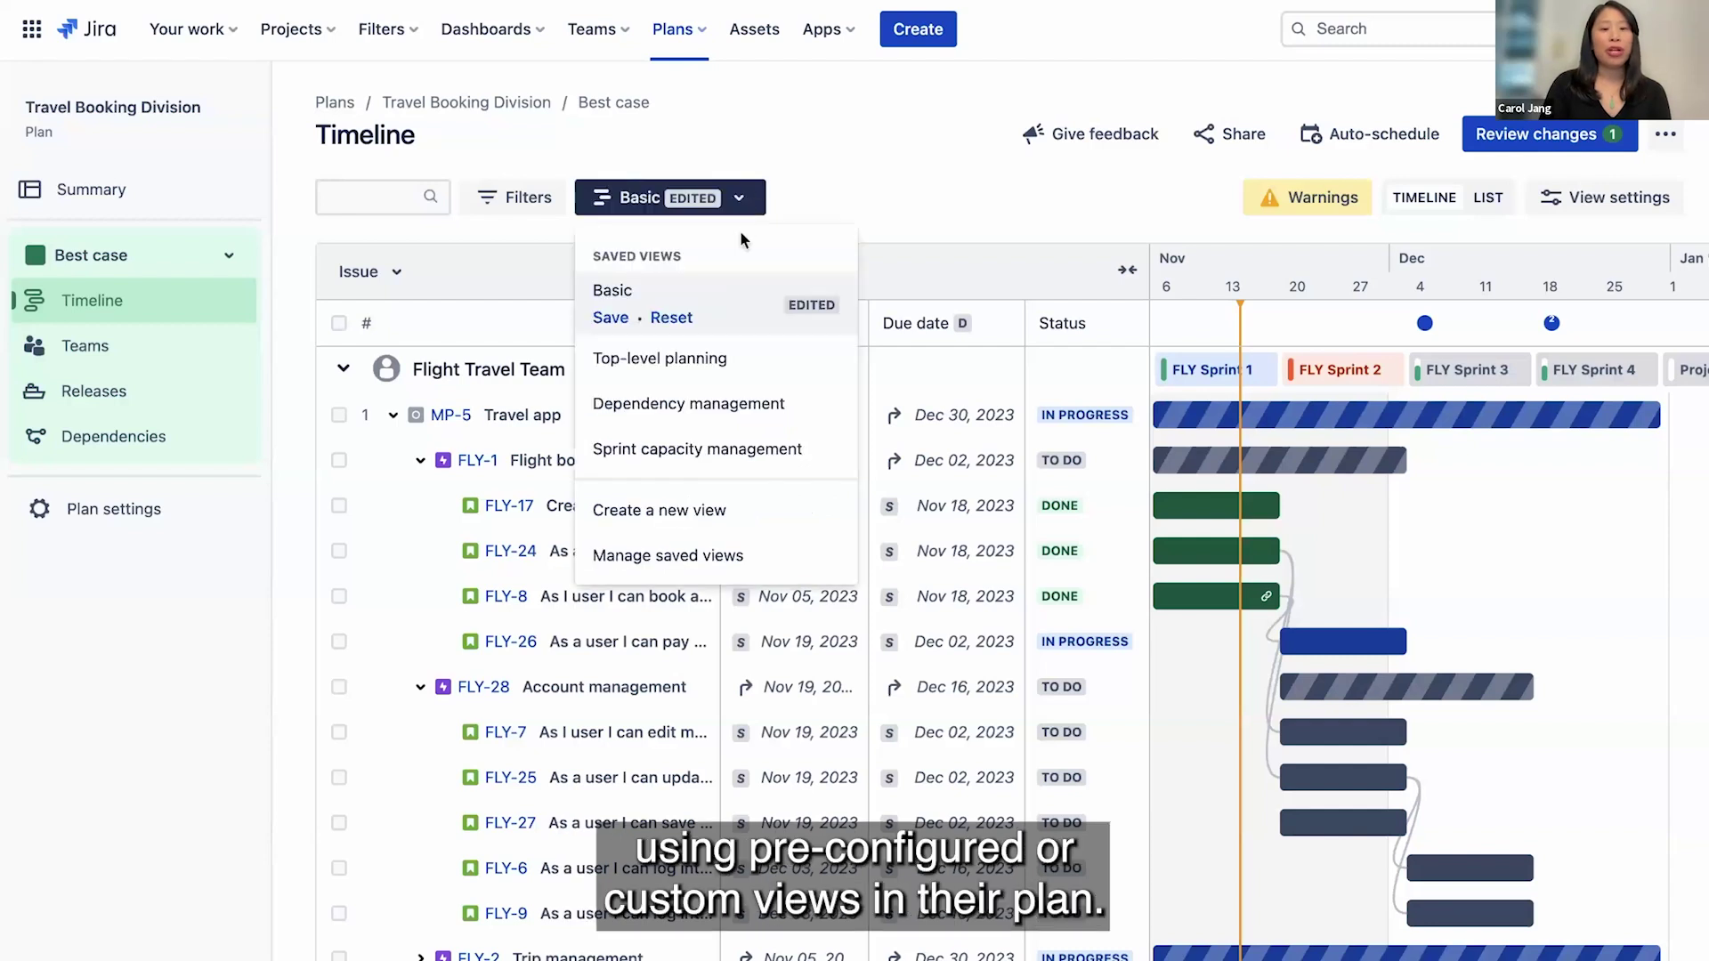
left_click(782, 450)
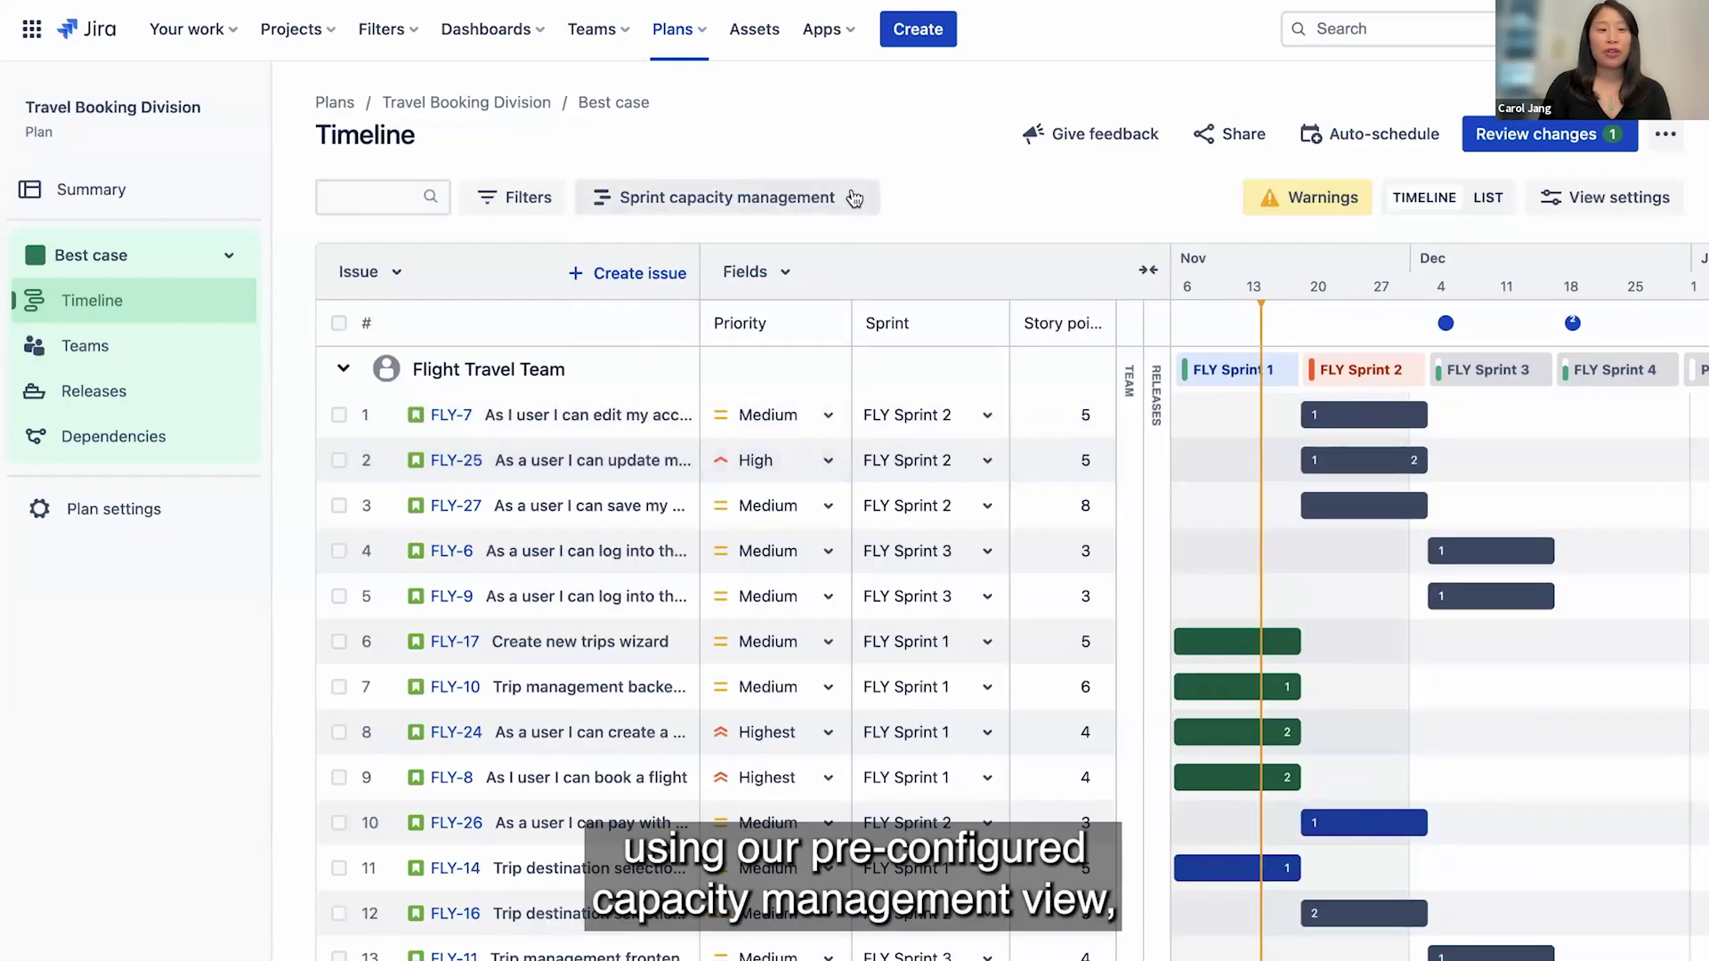
left_click(854, 198)
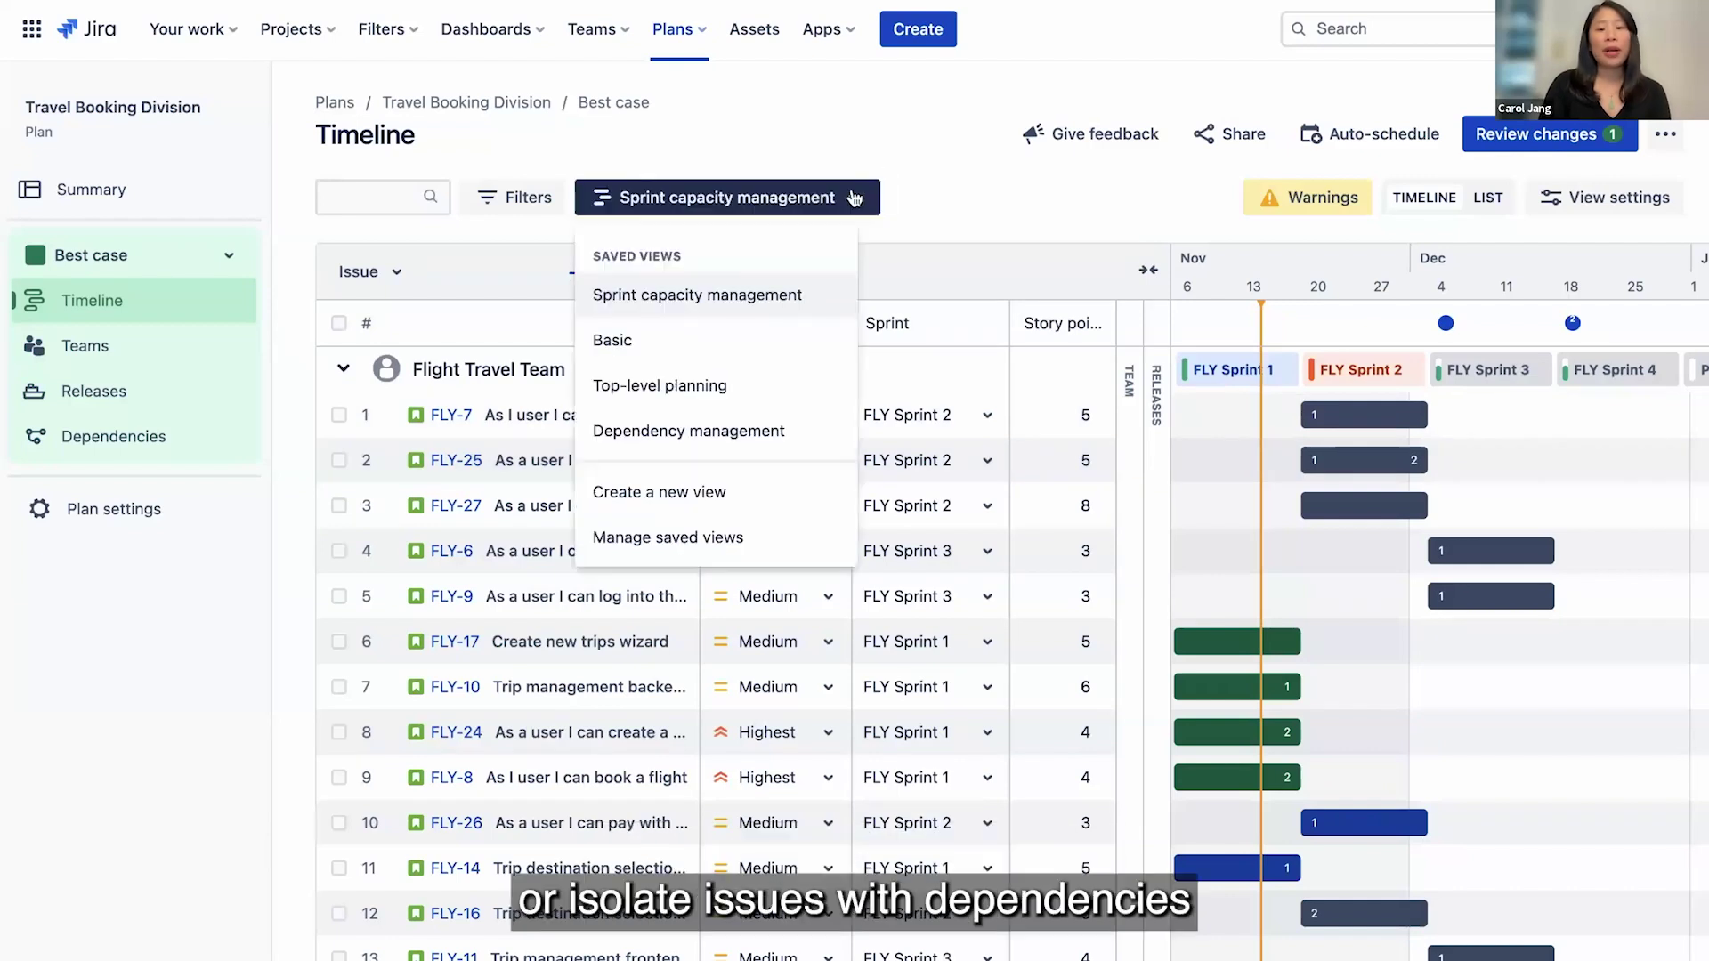
left_click(820, 434)
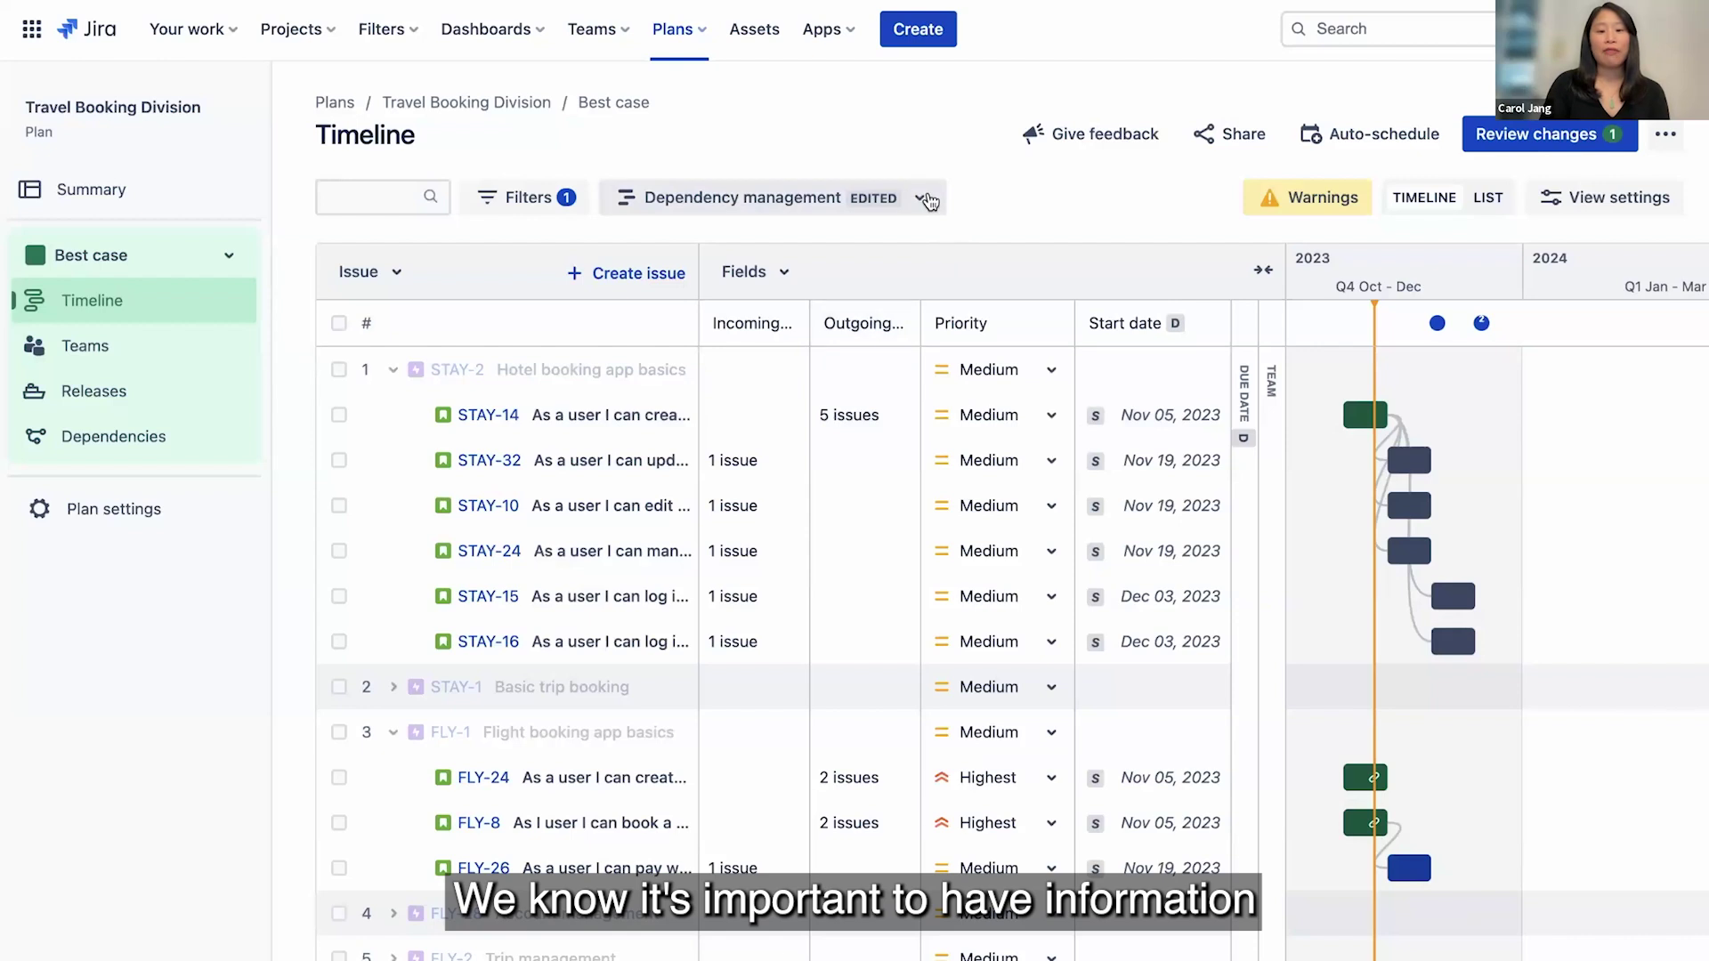
left_click(926, 199)
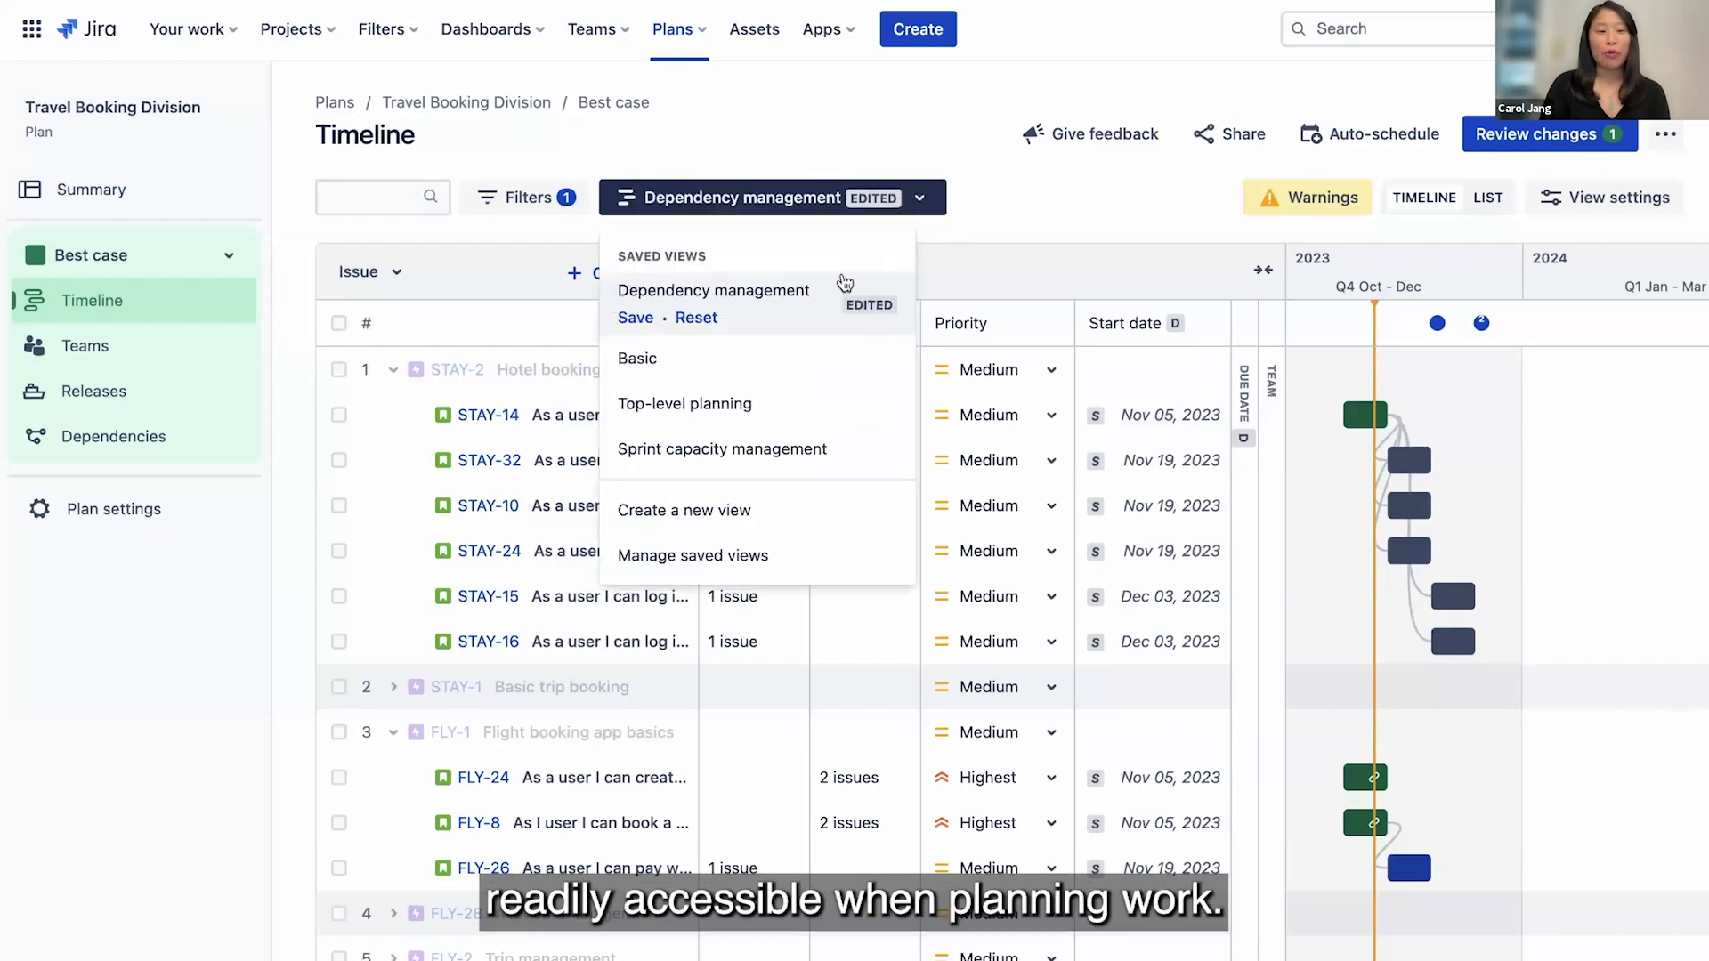
left_click(819, 360)
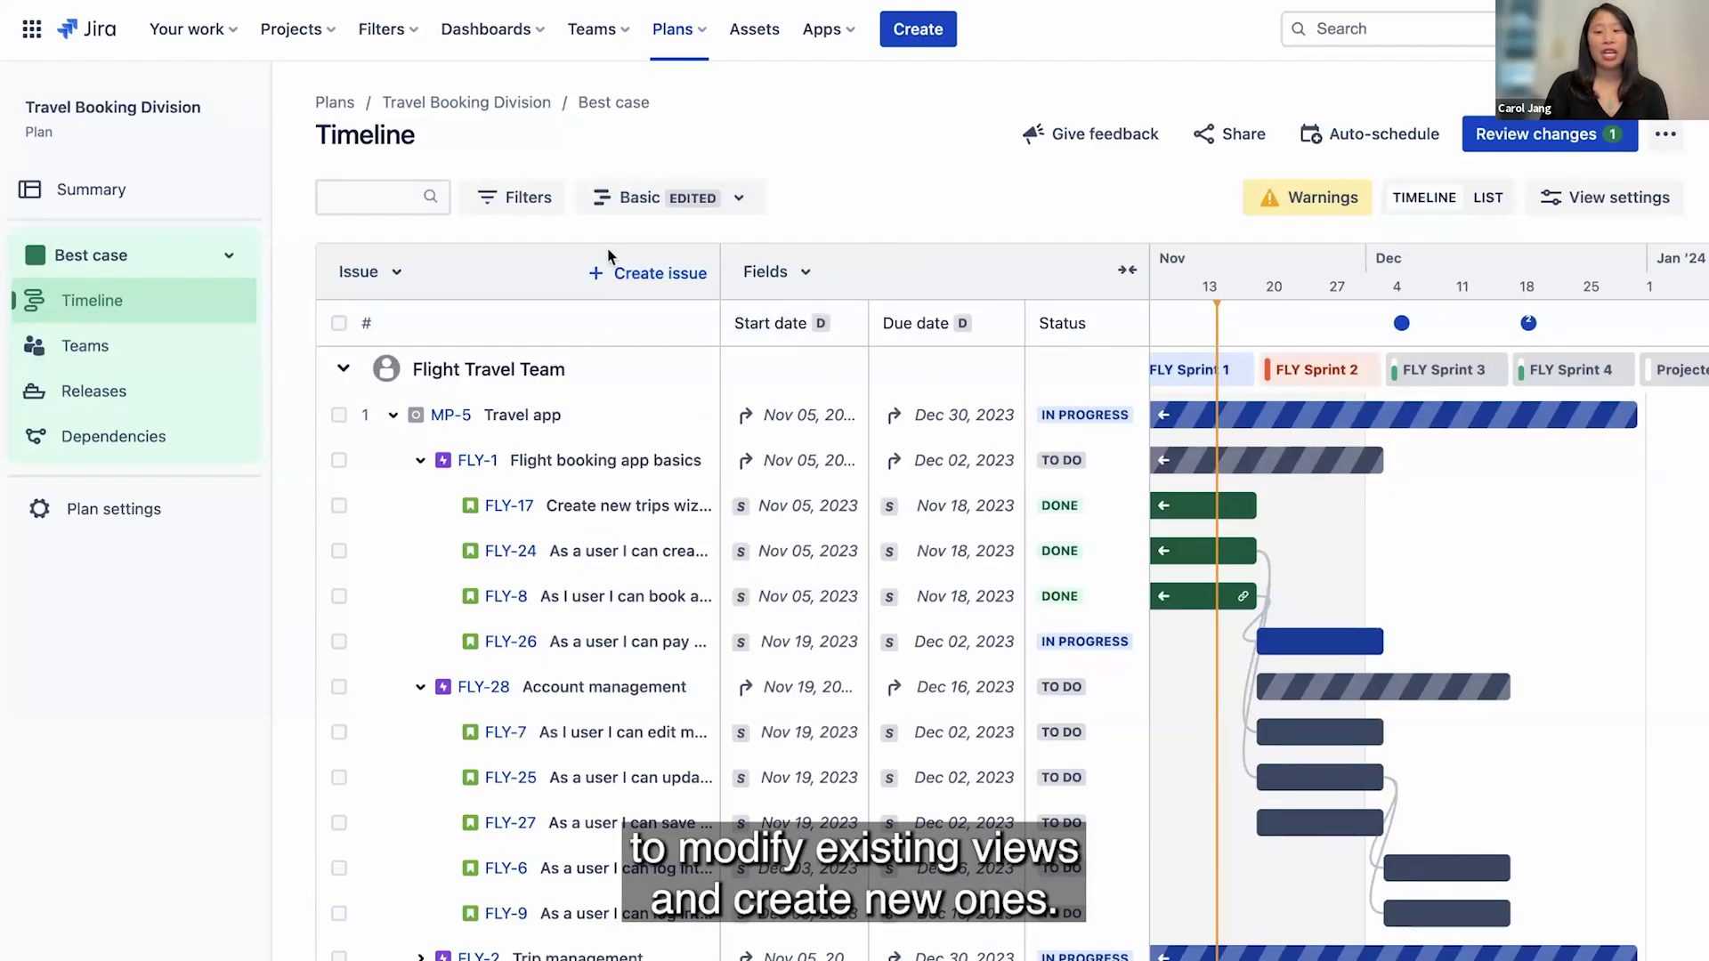
- Collapse the field columns so the timeline spans November 2023 through February 2024
left_click(553, 212)
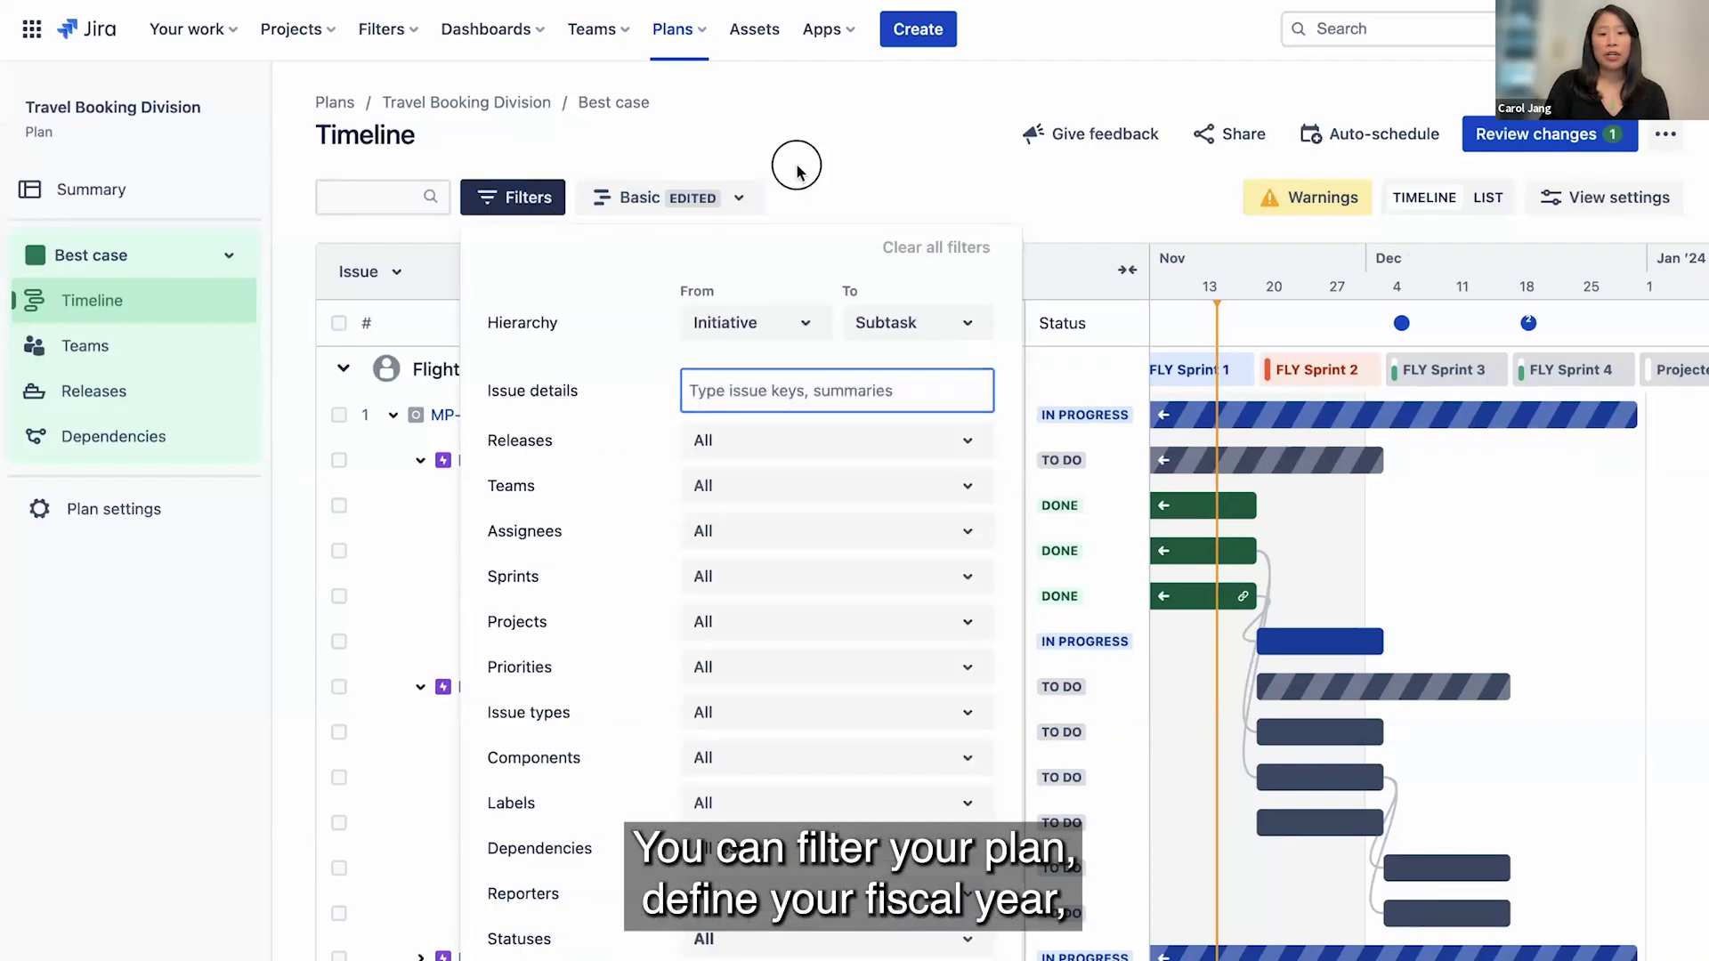
left_click(797, 169)
left_click(781, 272)
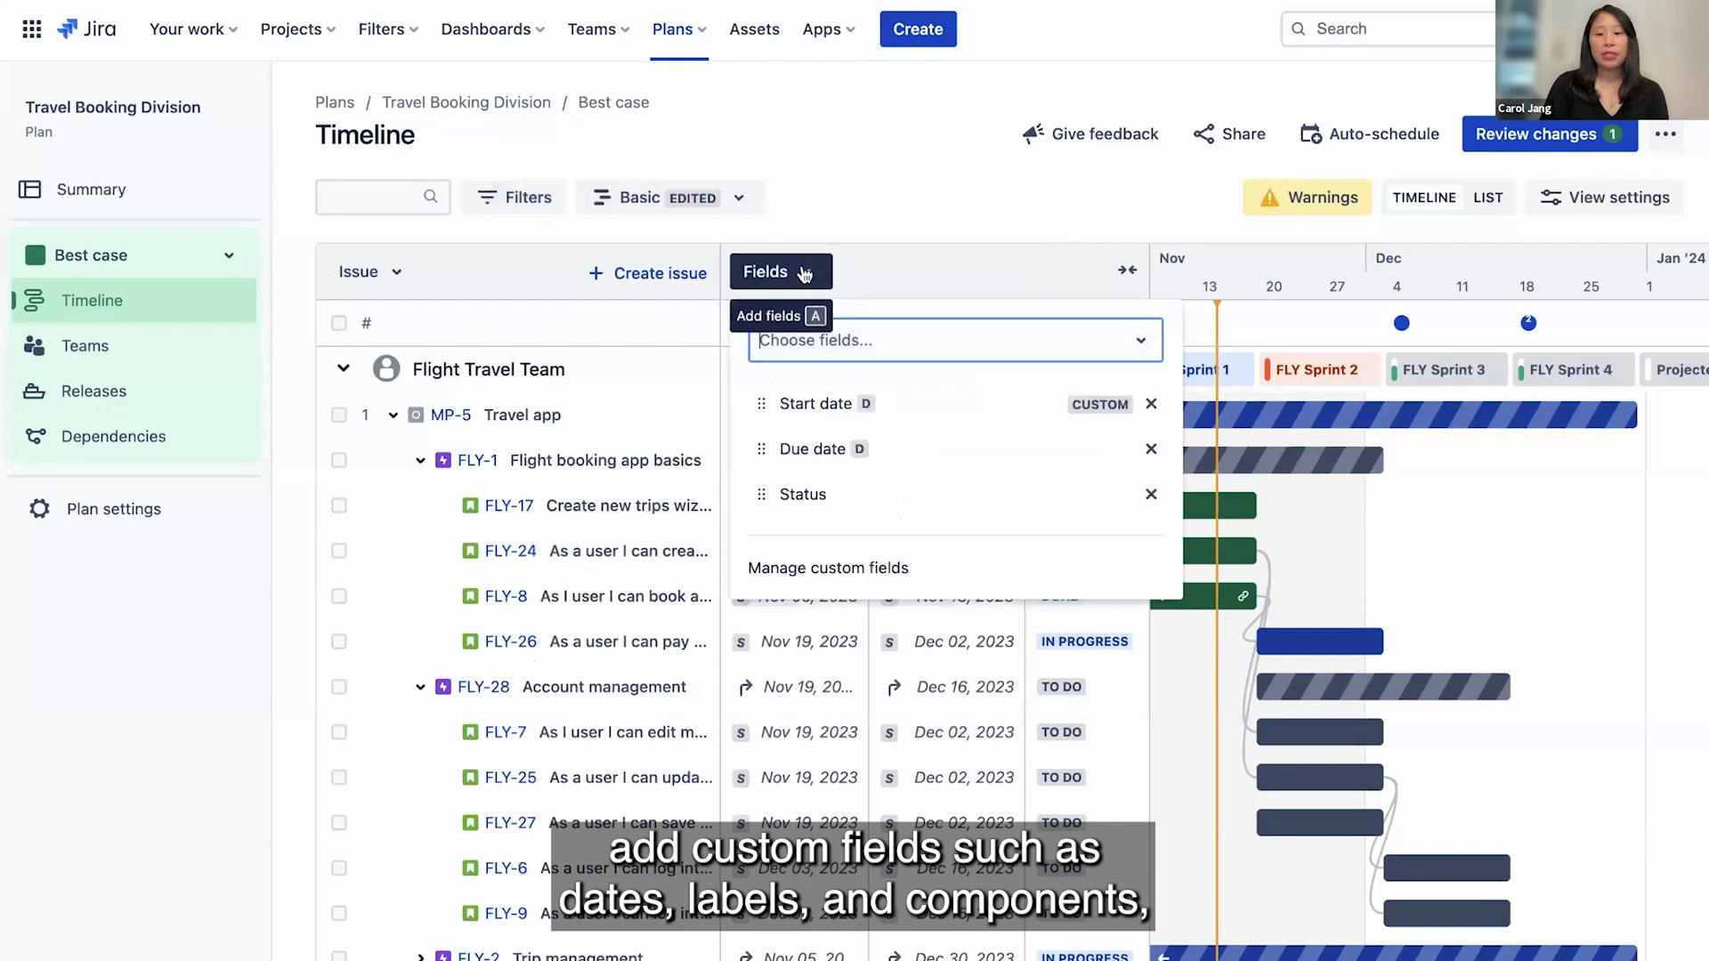
left_click(1010, 341)
left_click(1127, 270)
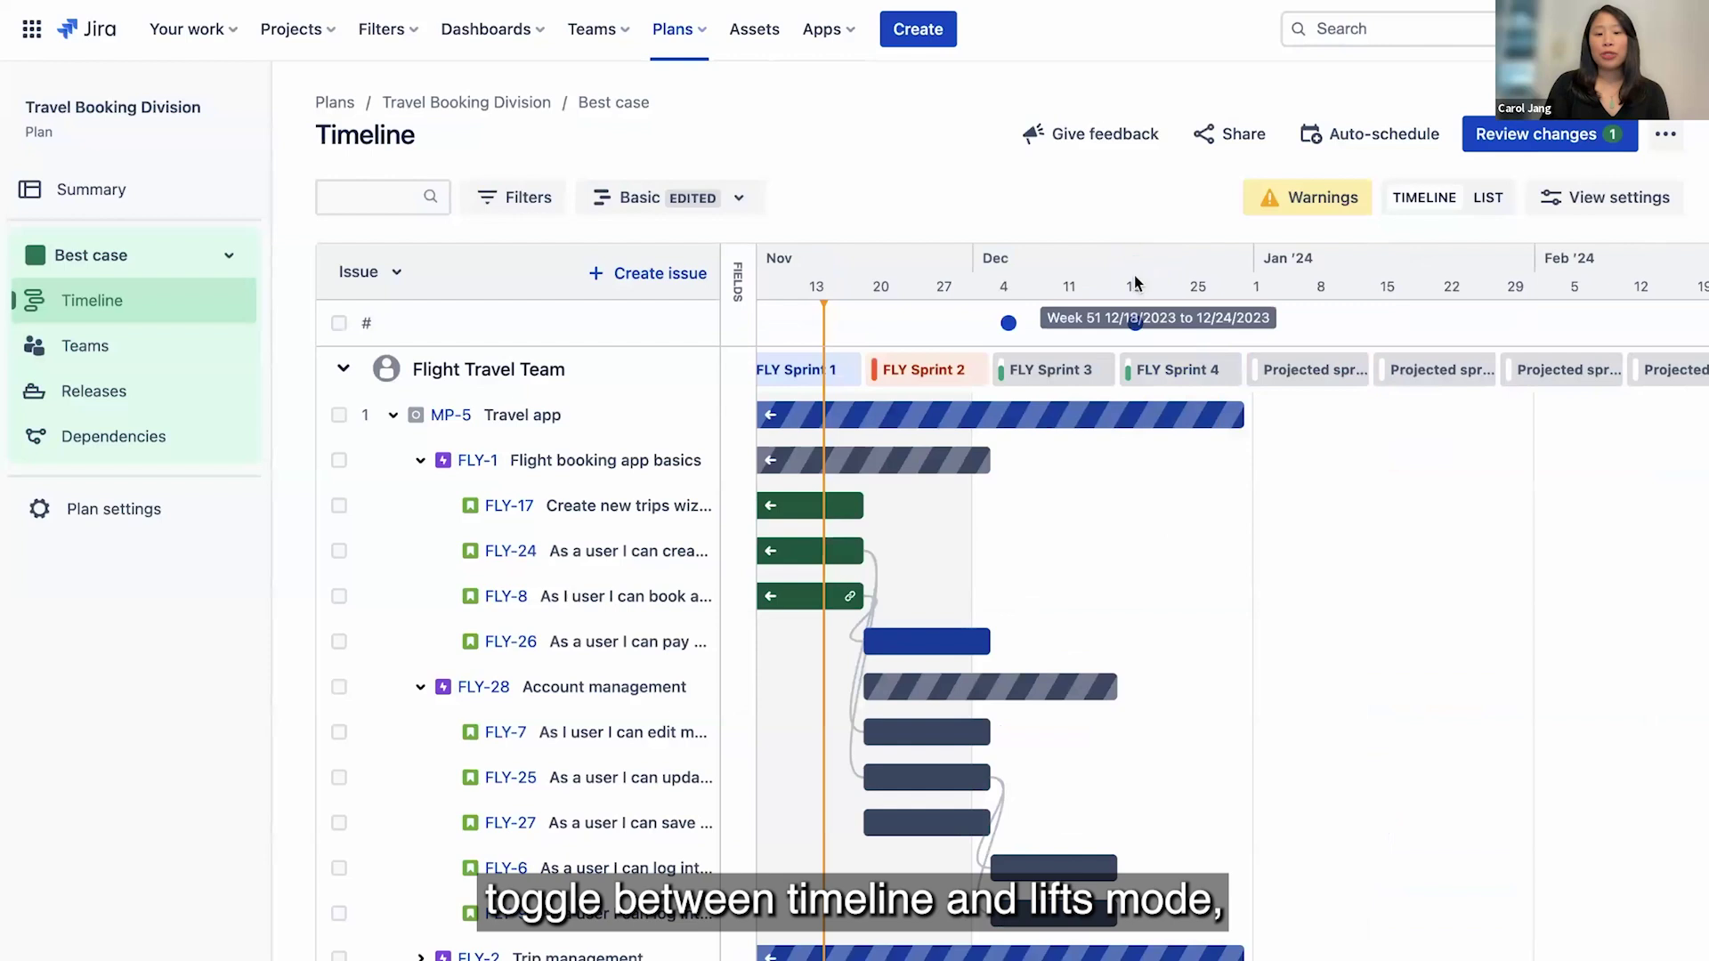
left_click(1489, 201)
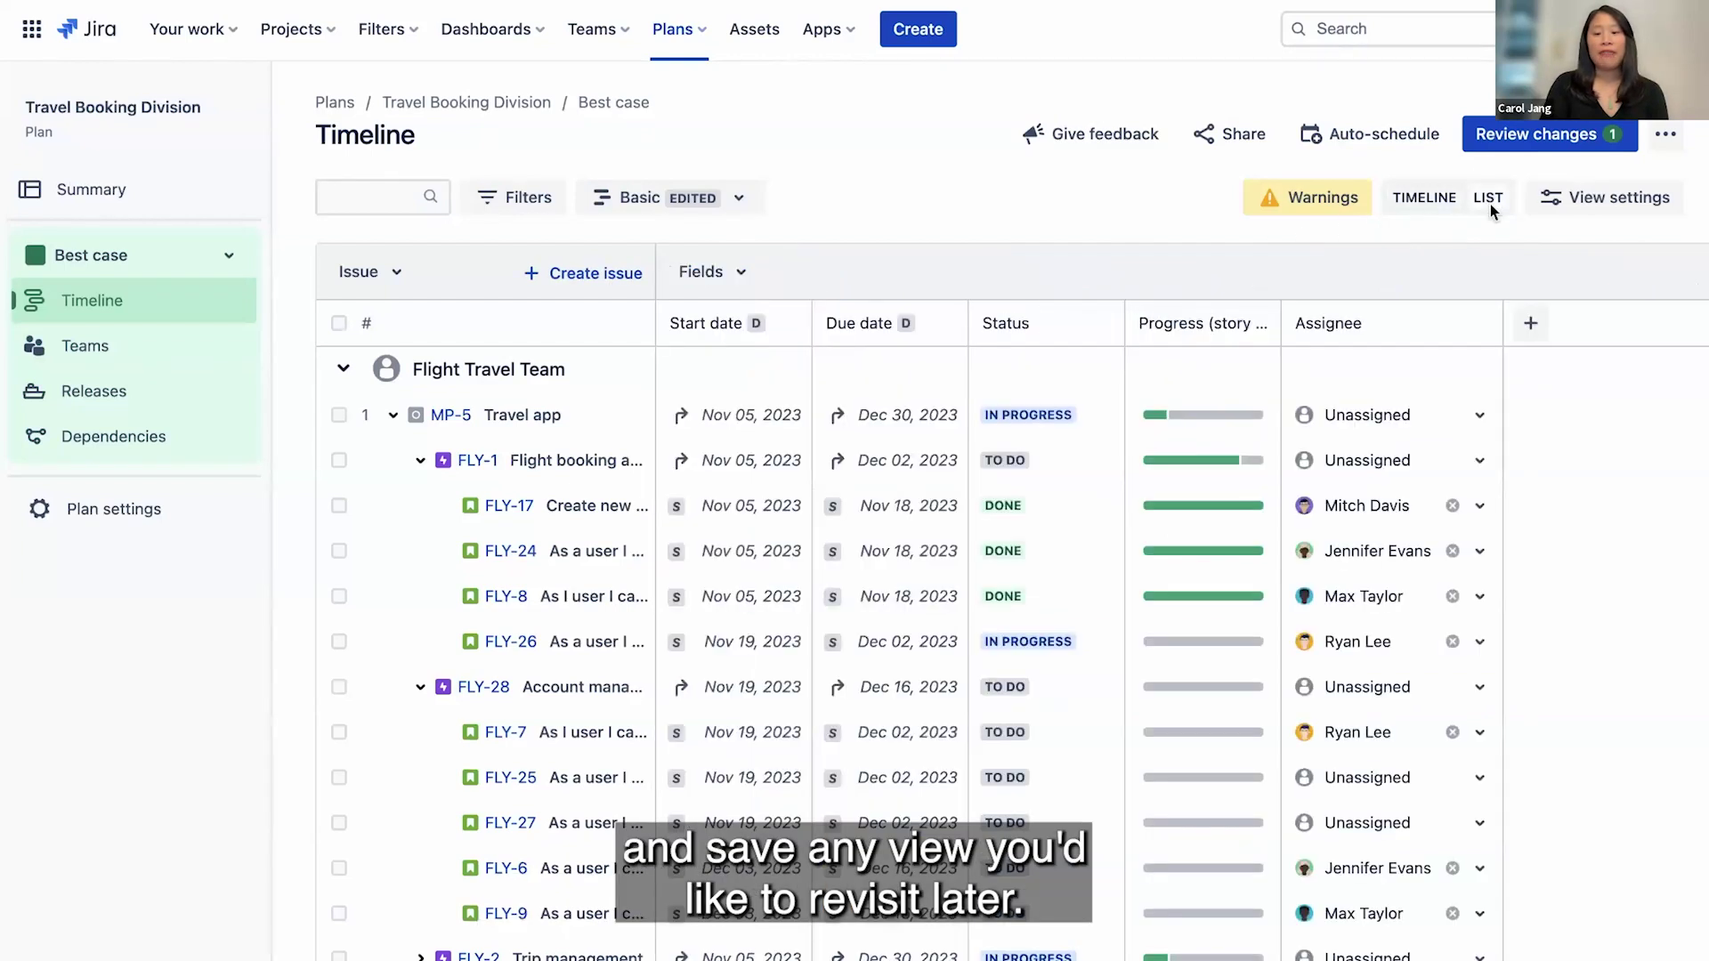
left_click(1415, 212)
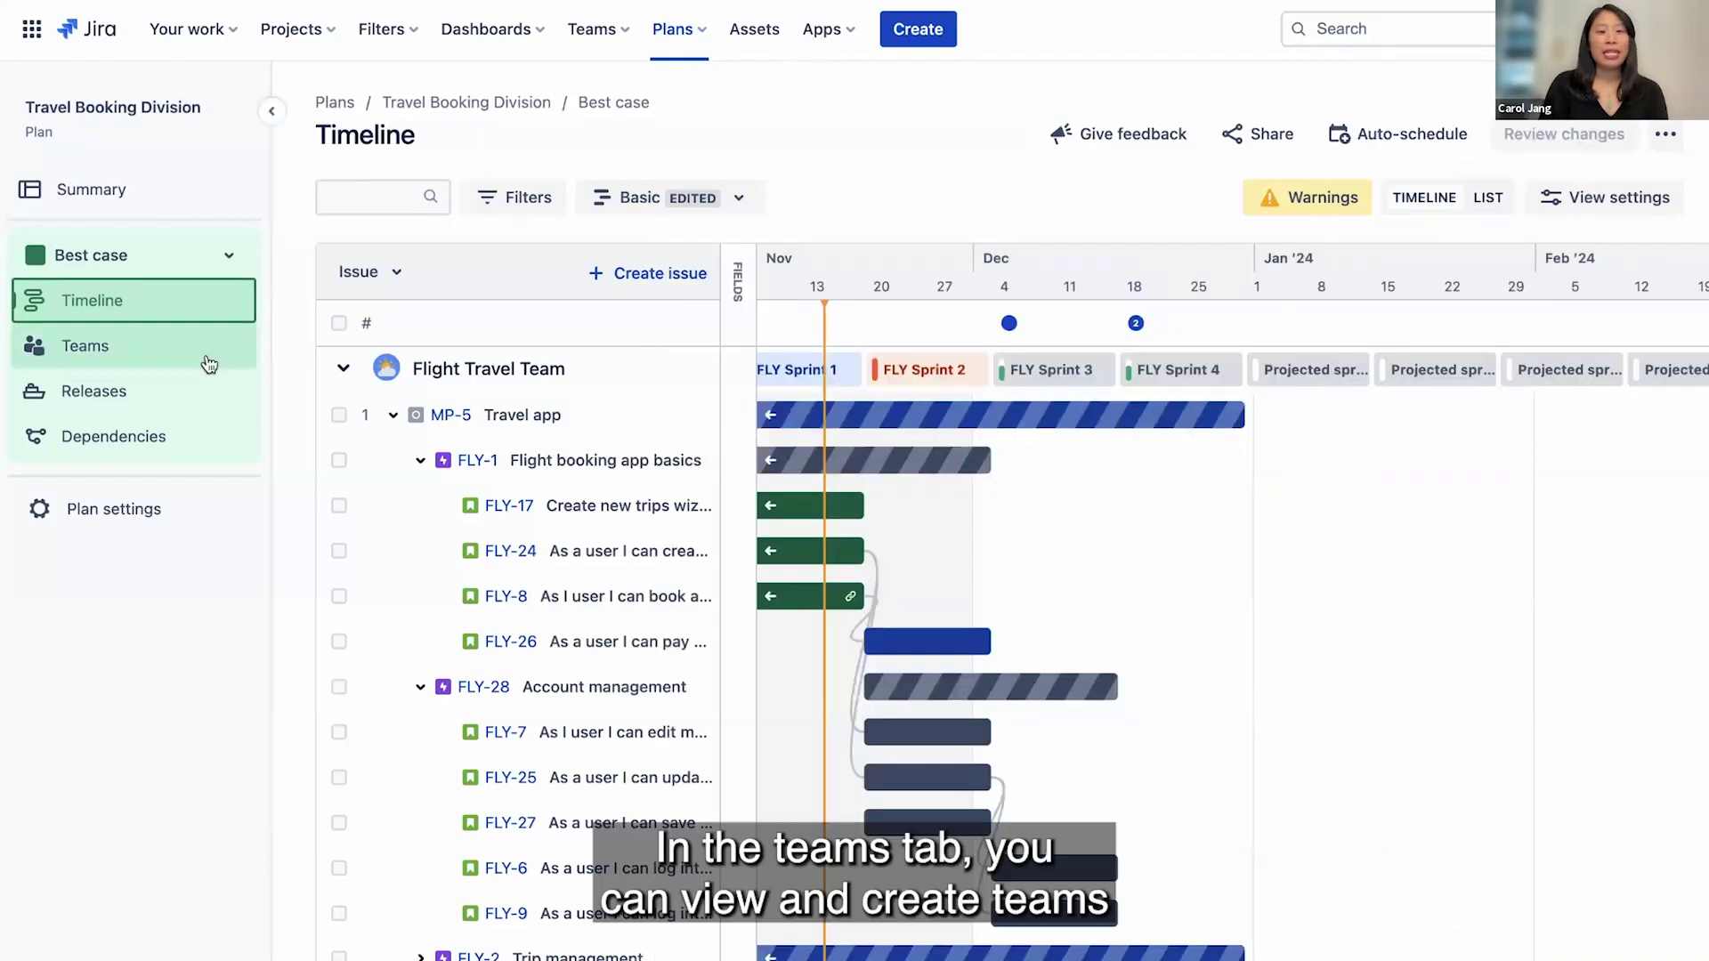
- Add Marketing Team to the plan as its third team
left_click(208, 362)
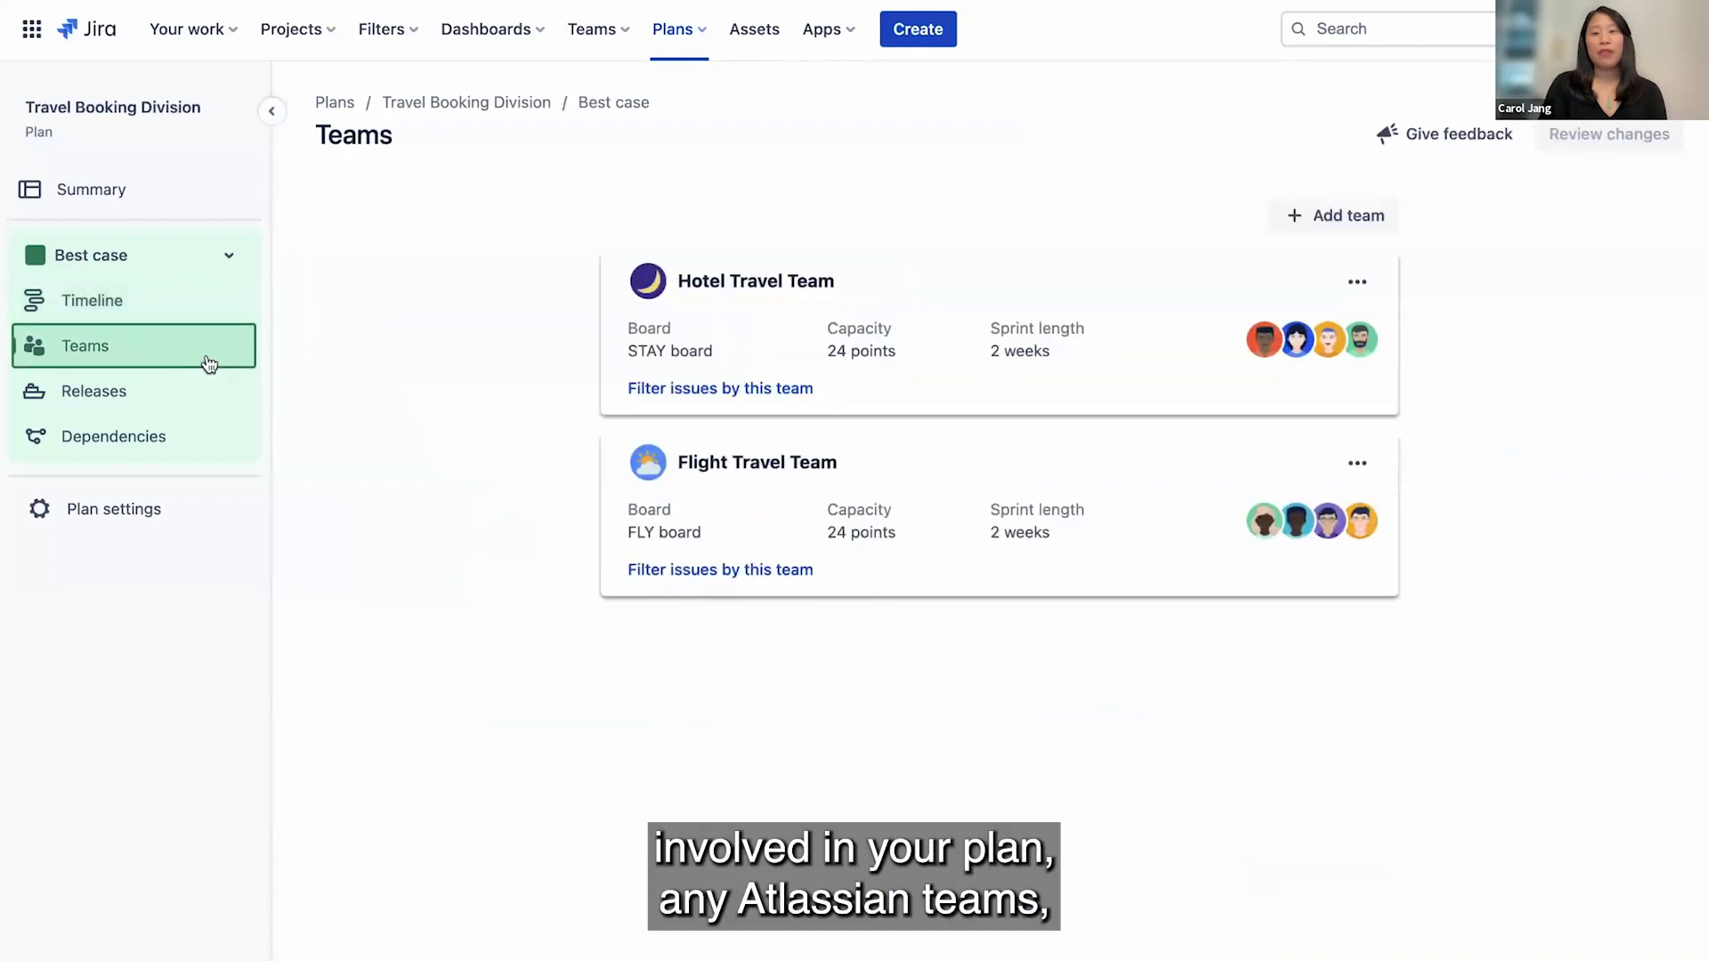
left_click(1294, 217)
left_click(1185, 286)
left_click(1129, 349)
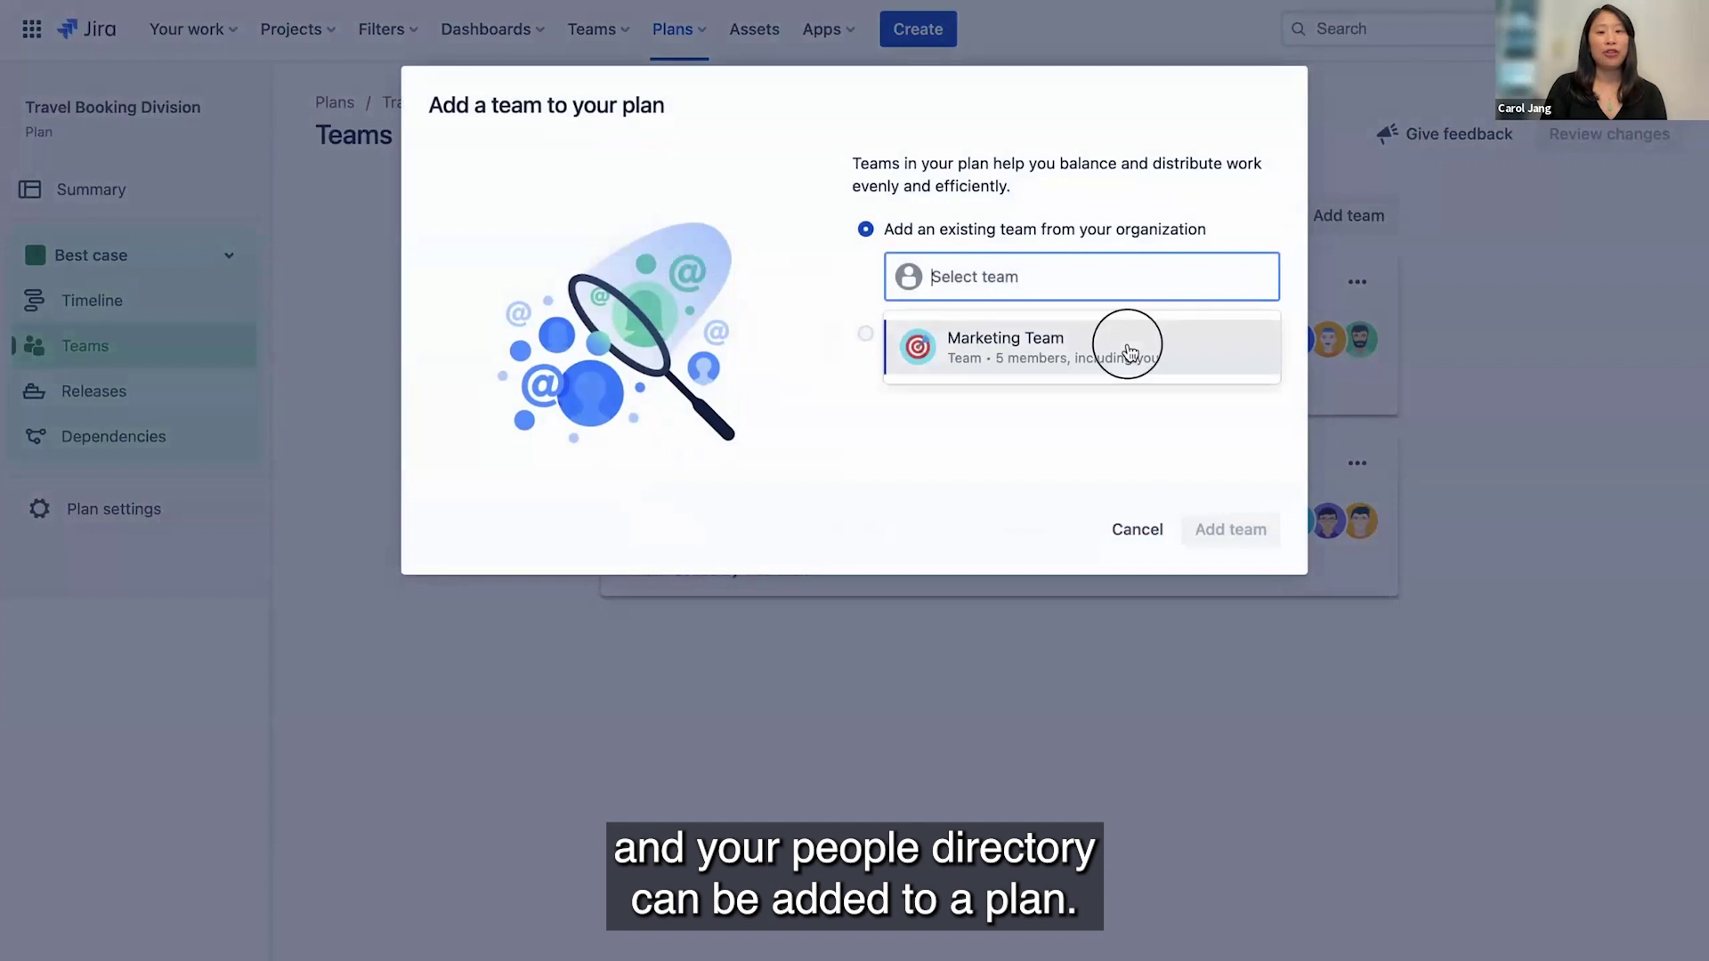
left_click(1229, 530)
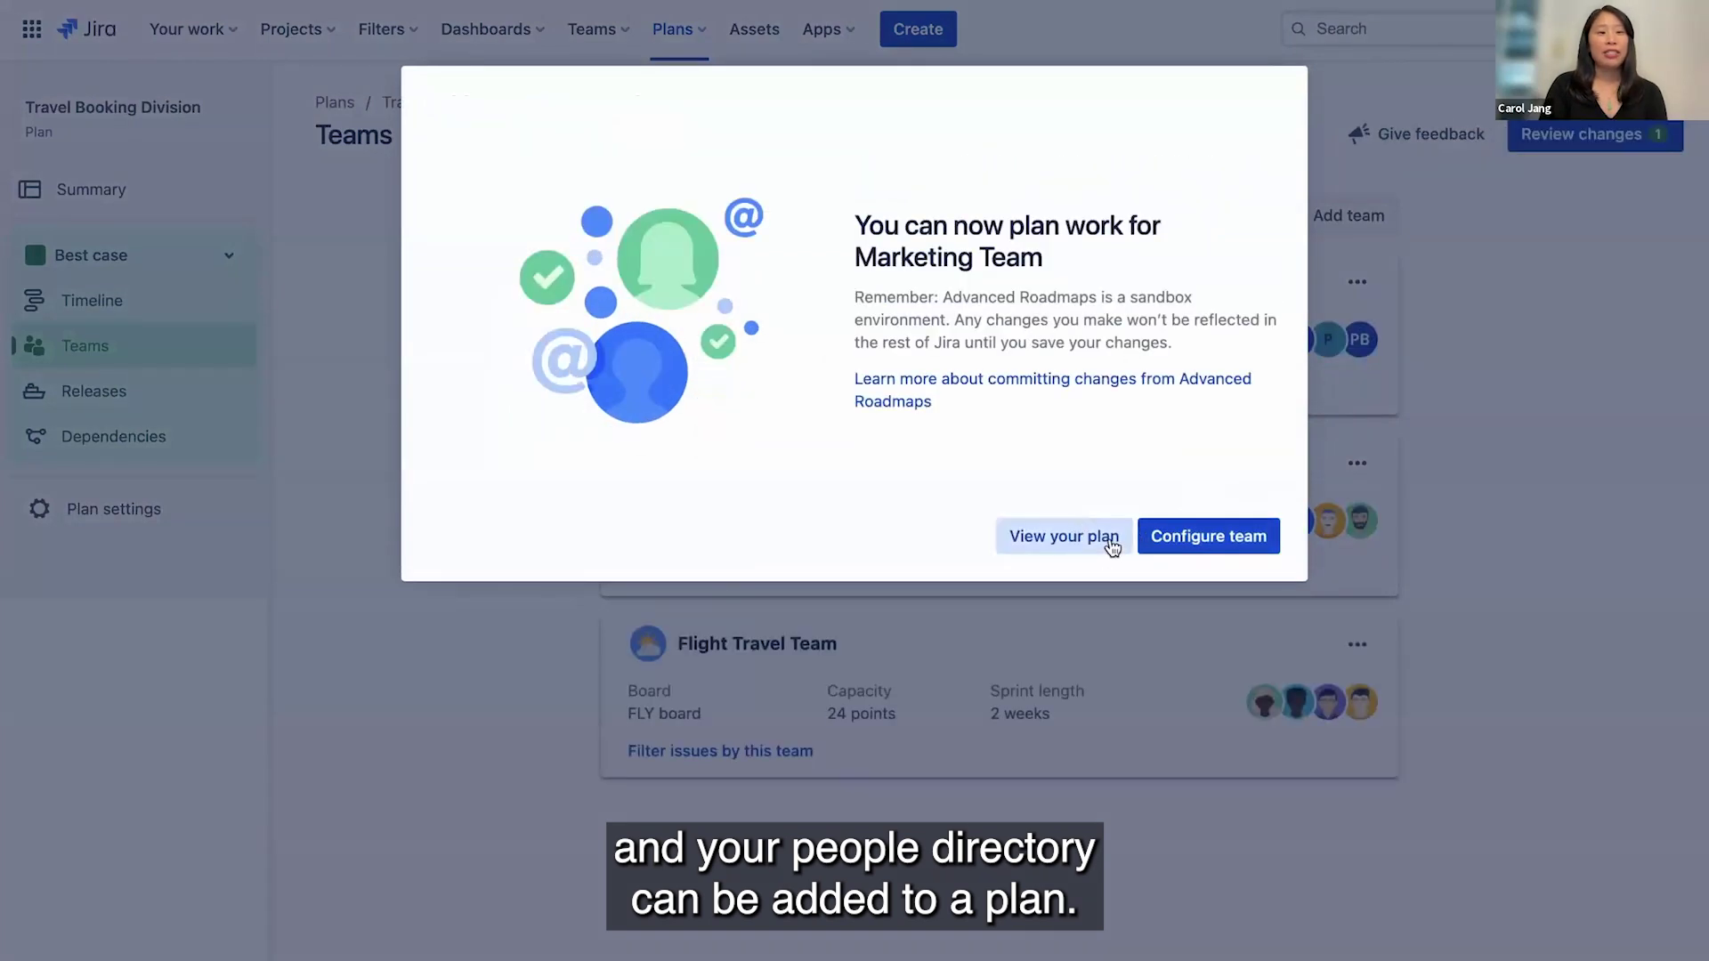
left_click(1110, 540)
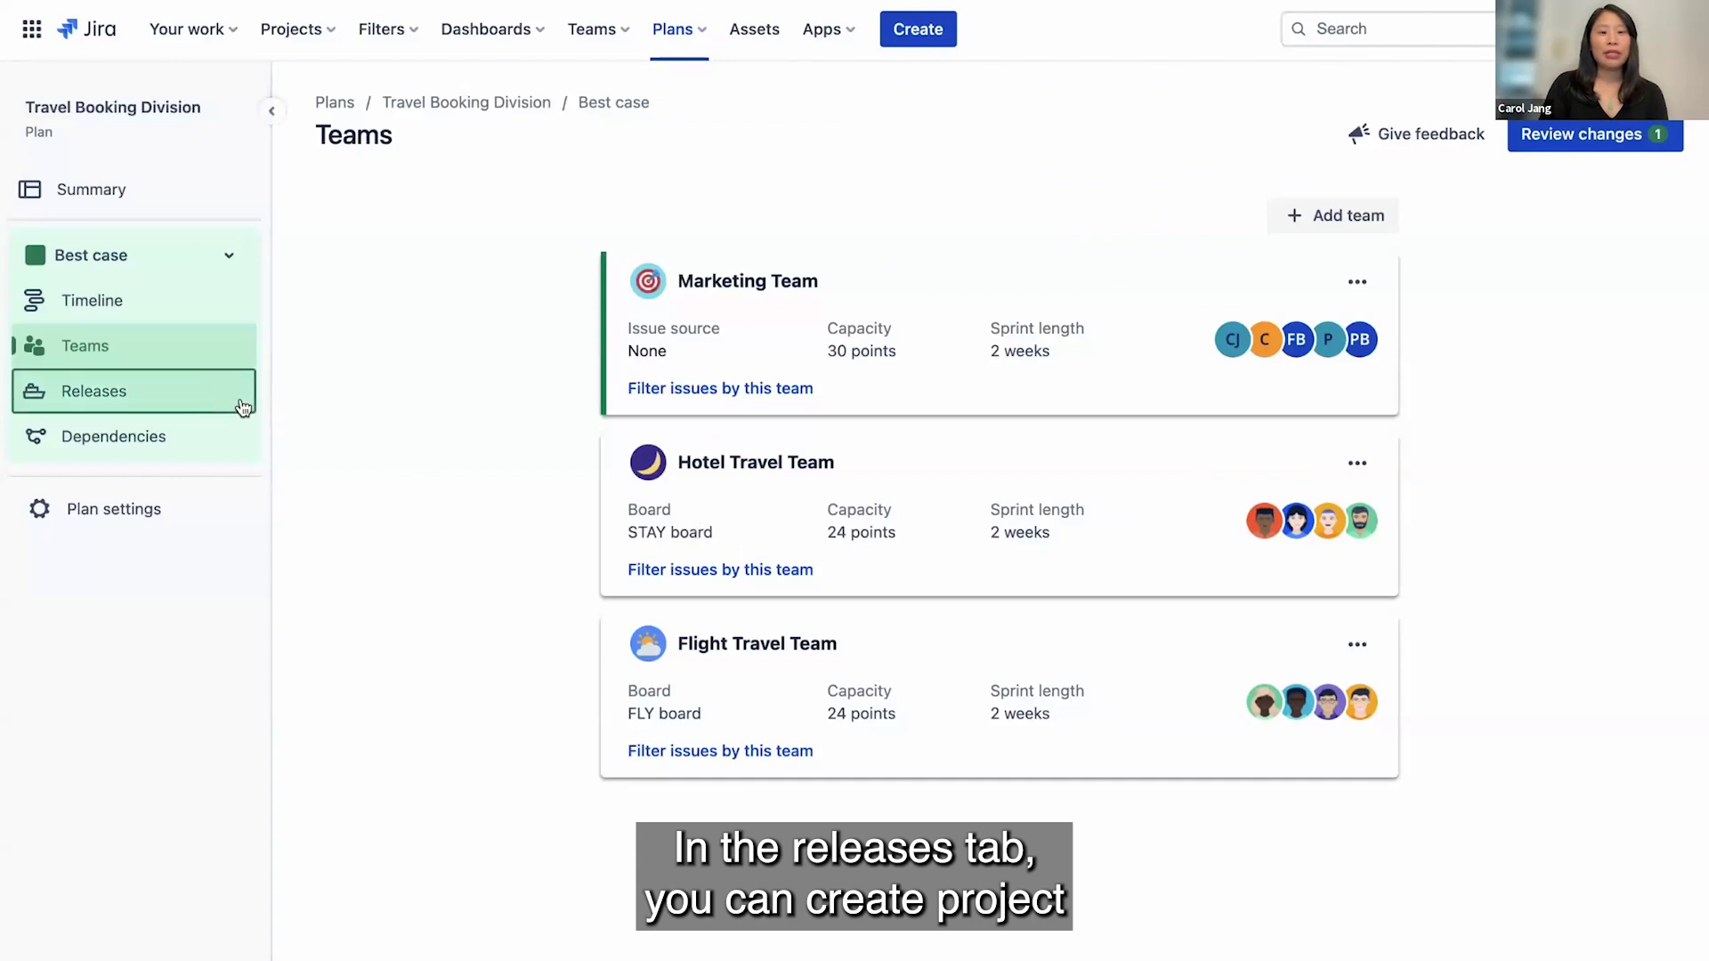
- Bring up the plan's Releases page and look over its contents
left_click(242, 407)
scroll(552, 398, "down", 1)
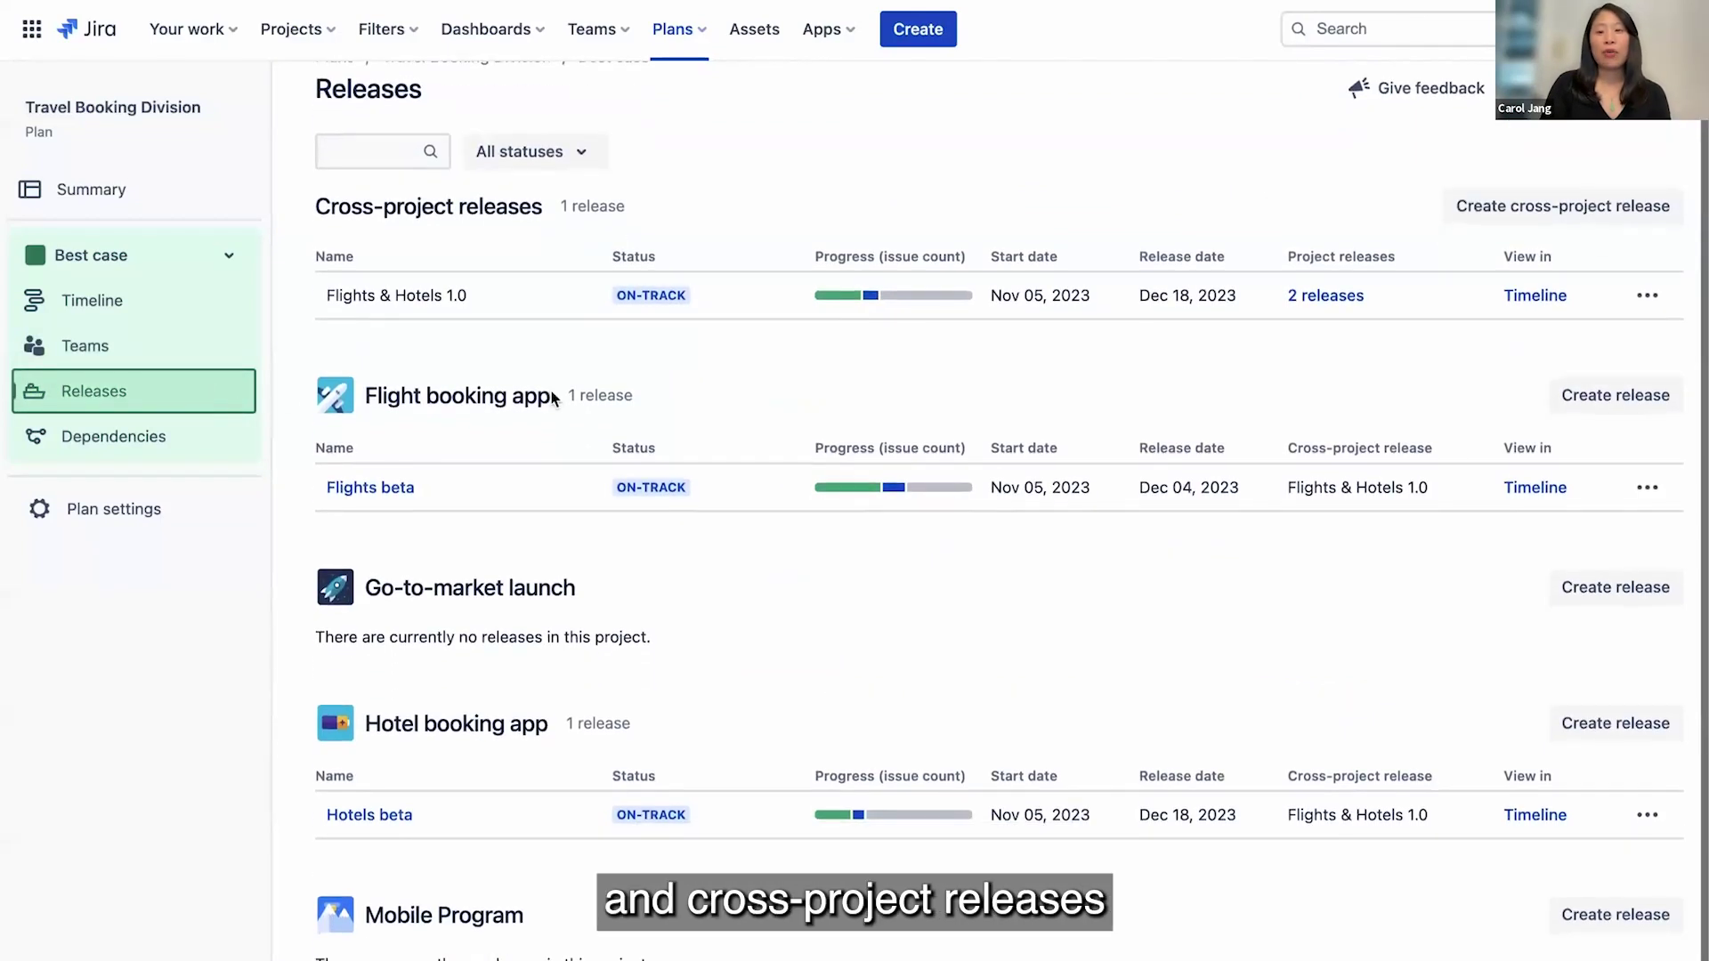
scroll(553, 398, "up", 1)
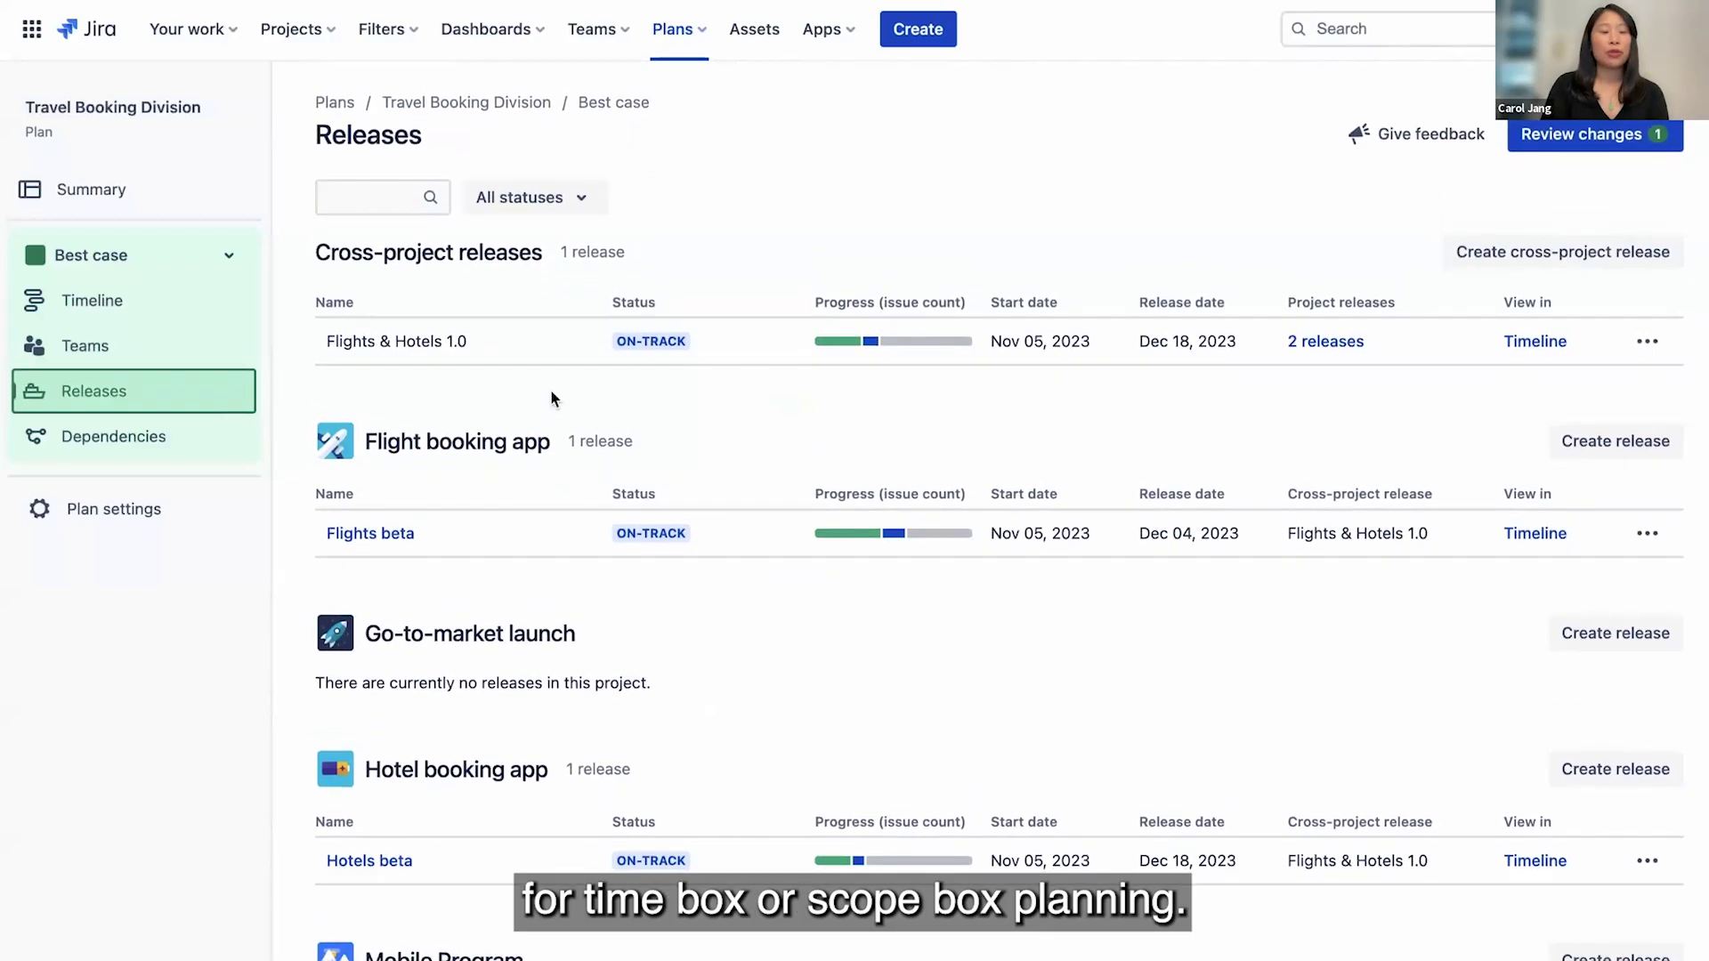
- Group the Dependencies page by Epic, then share the plan into Confluence
left_click(184, 454)
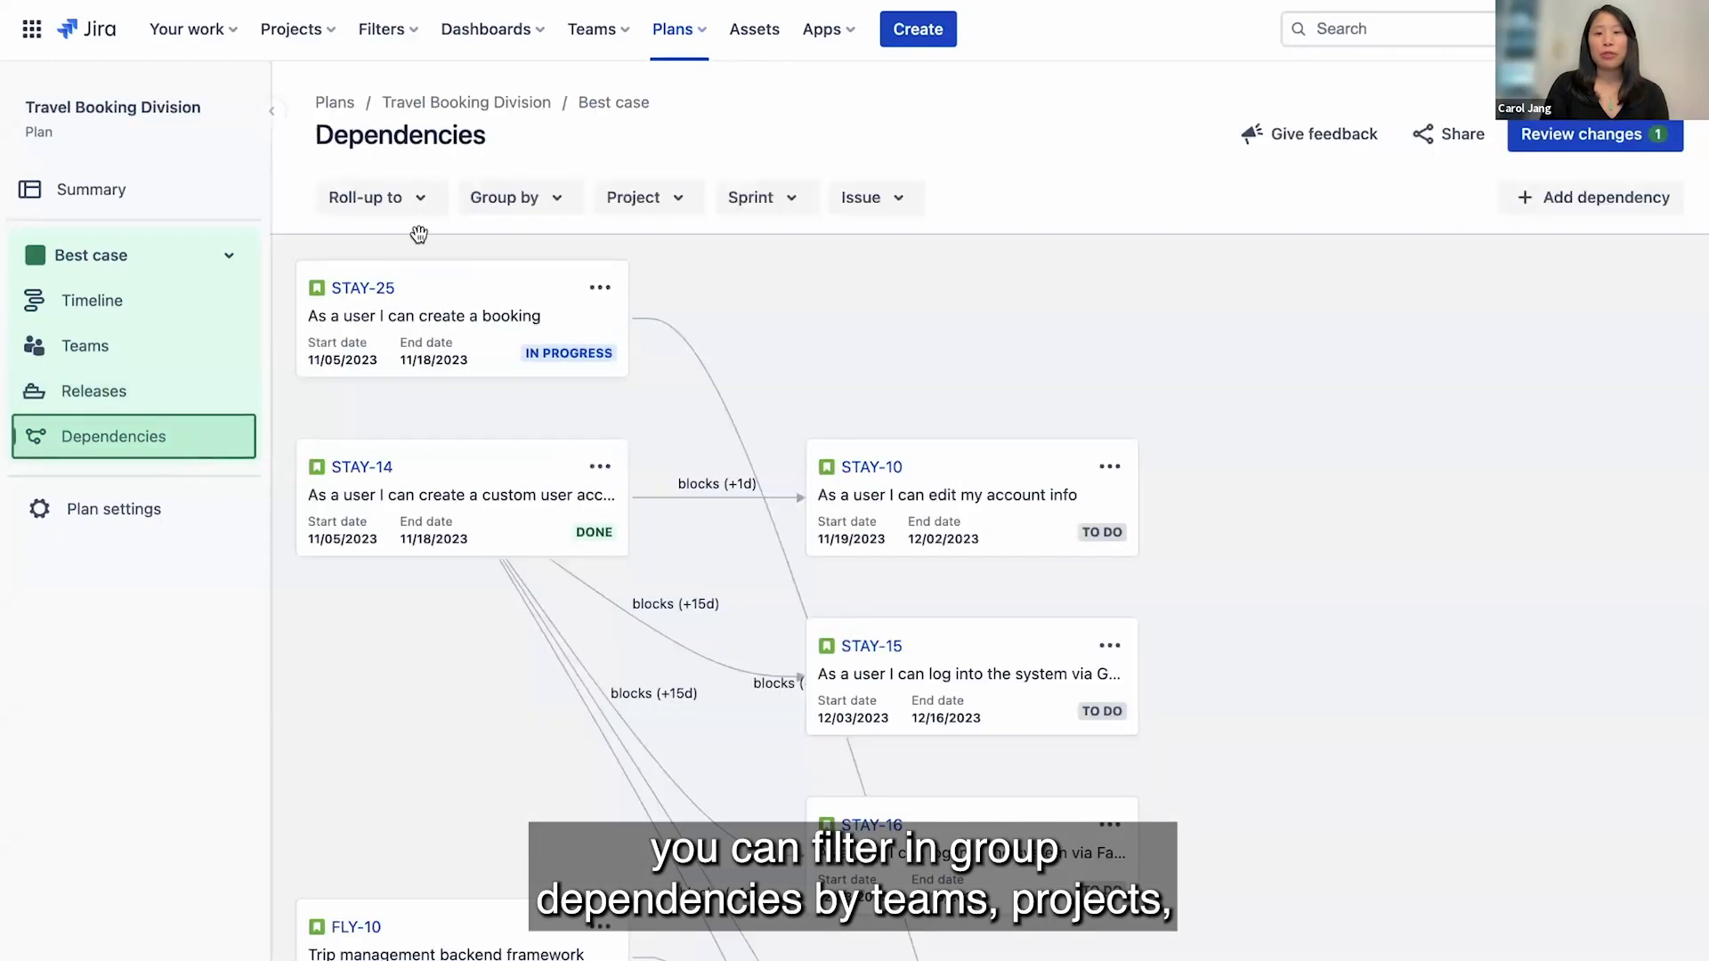
left_click(503, 213)
left_click(500, 279)
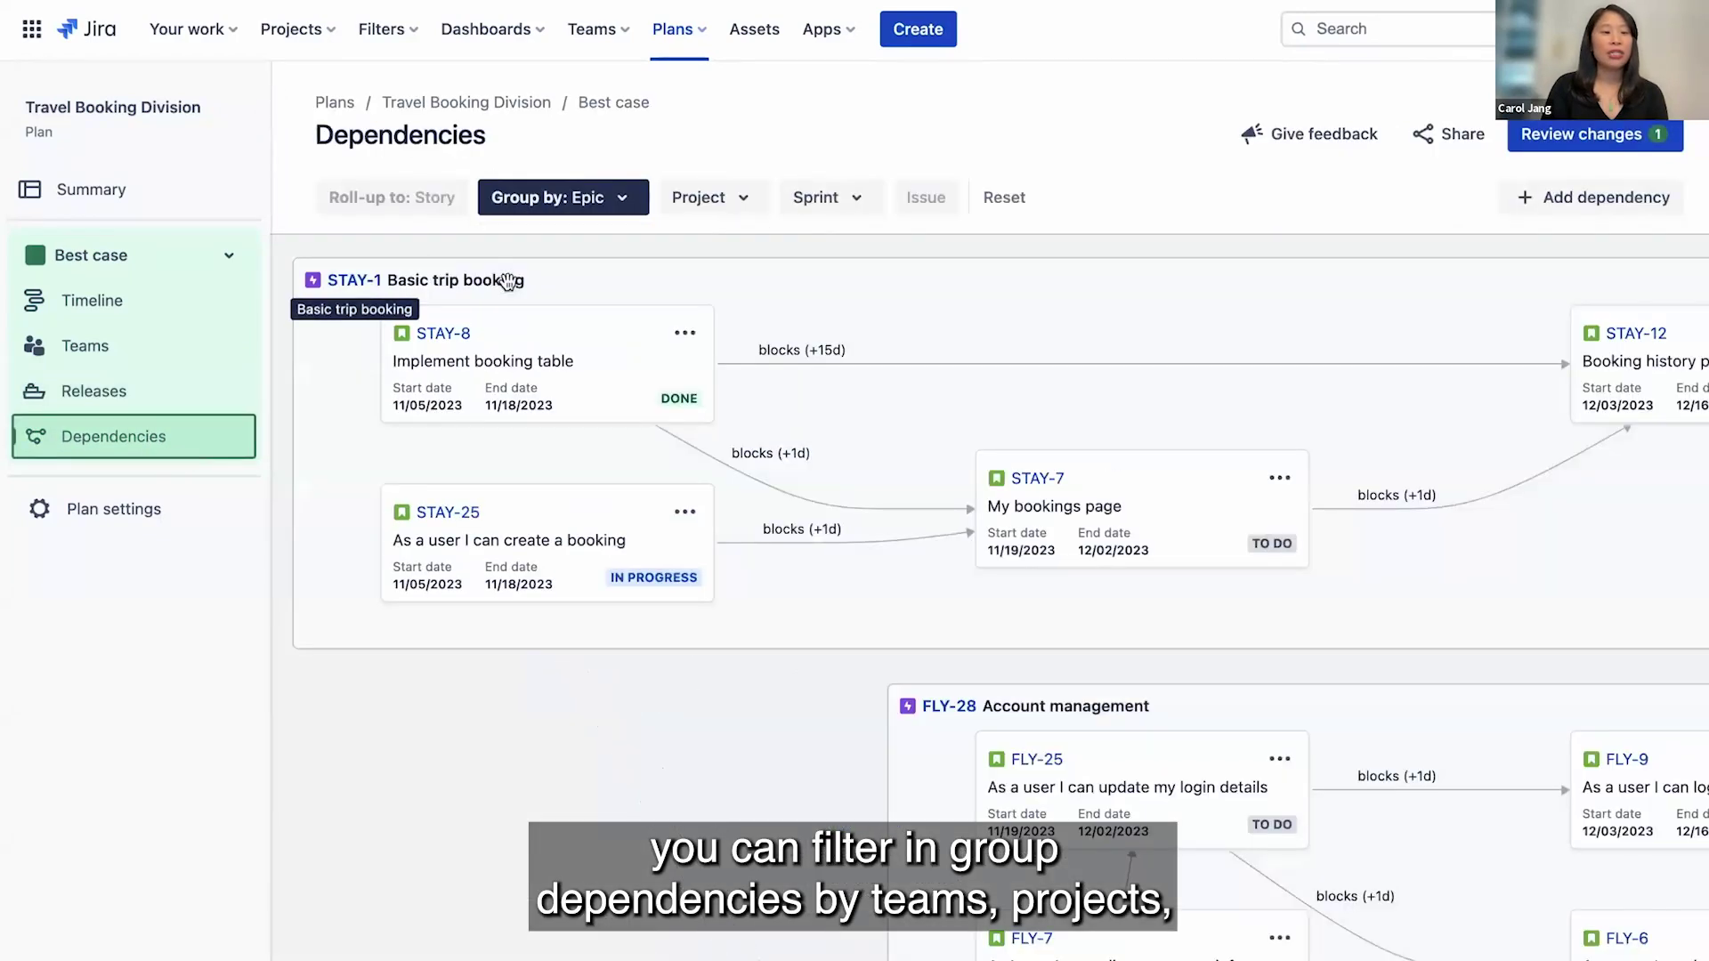
left_click(1453, 136)
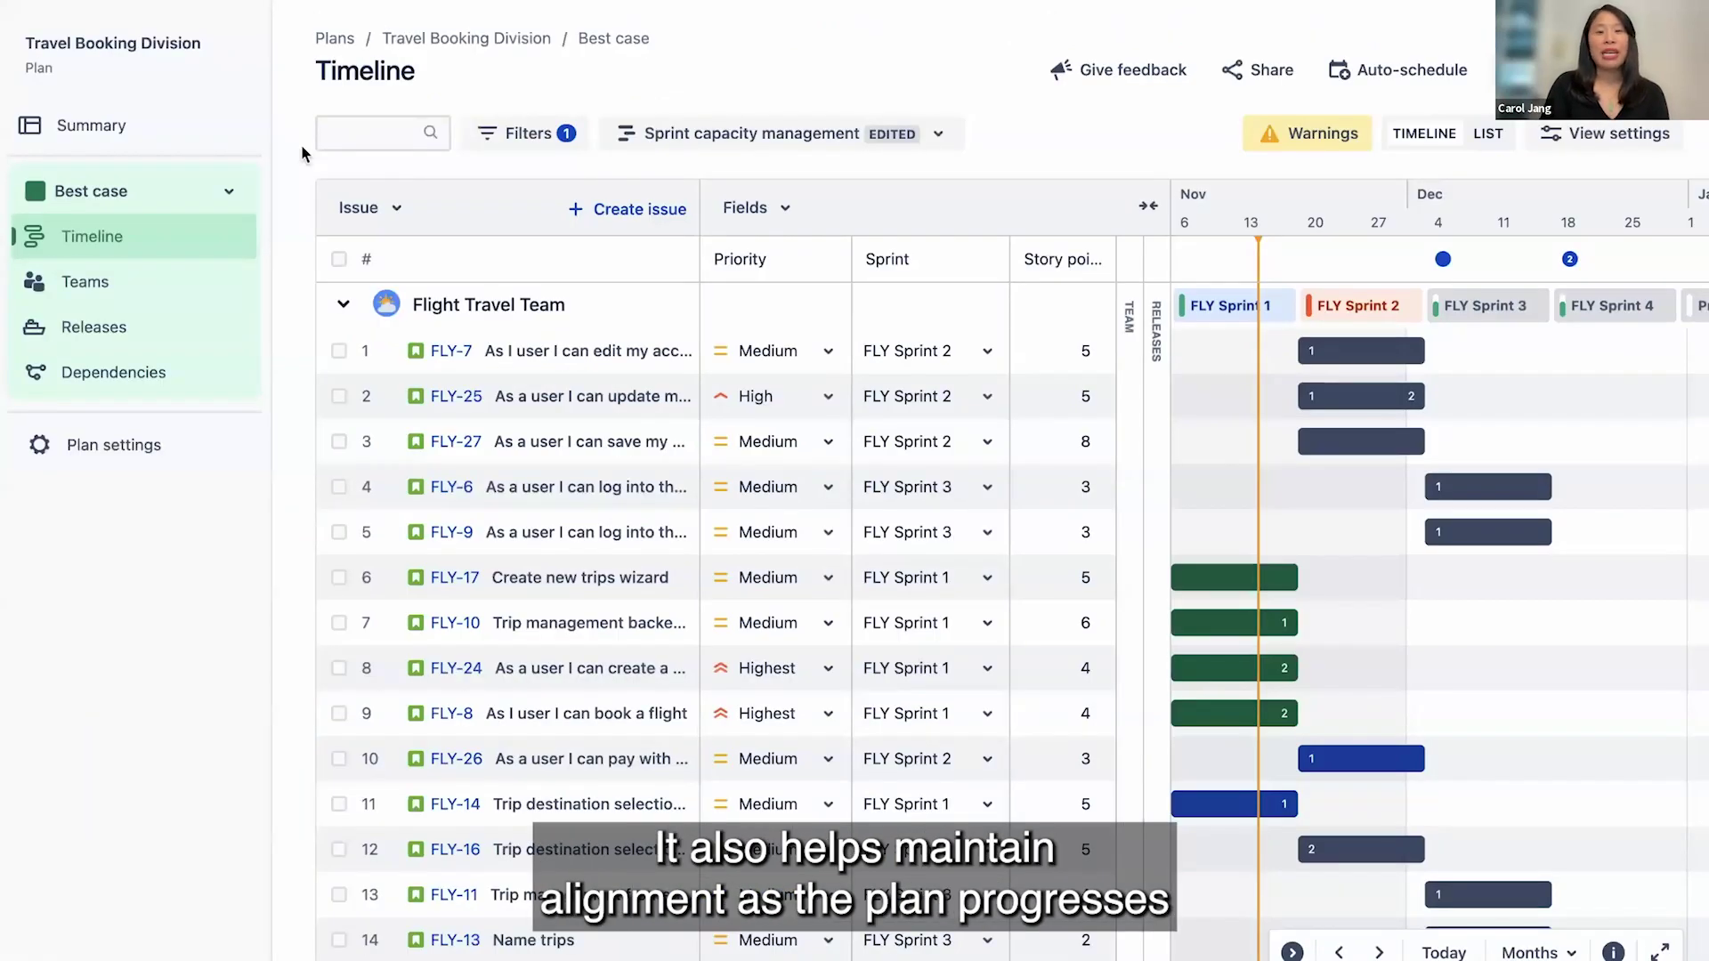
- Preview Flight Travel Team capacity up to FLY Sprint 2 (108%), then view its timeline work
left_click(242, 129)
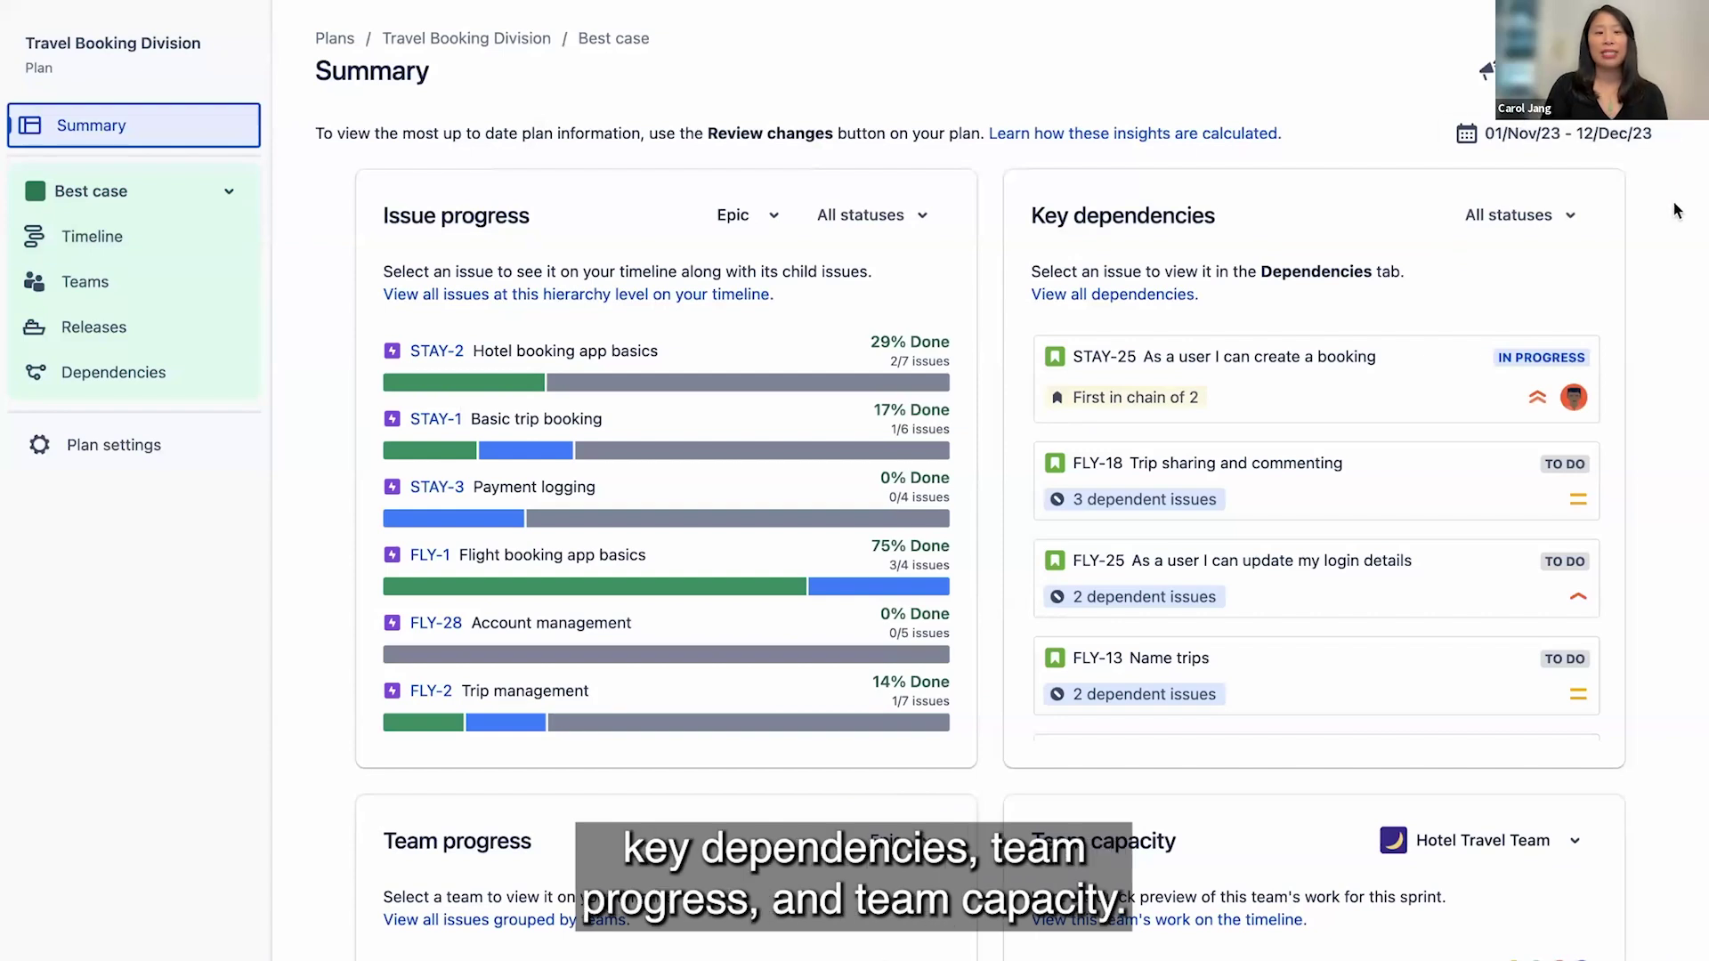
scroll(1675, 210, "down", 5)
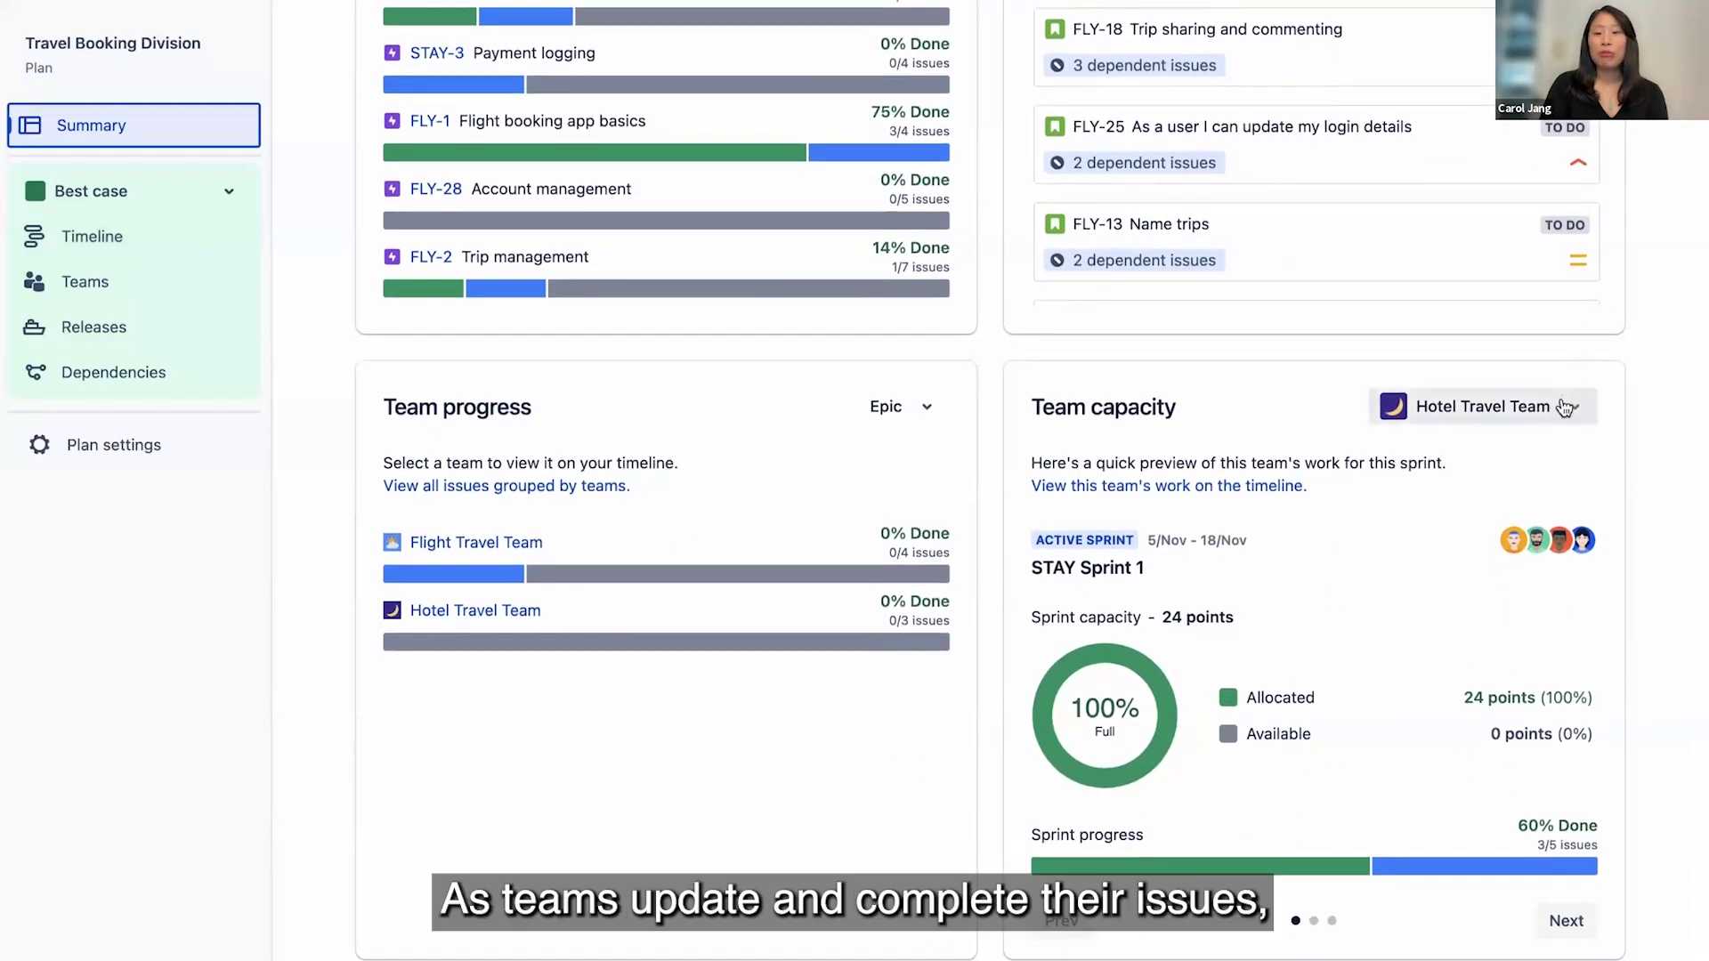
left_click(1564, 408)
left_click(1526, 500)
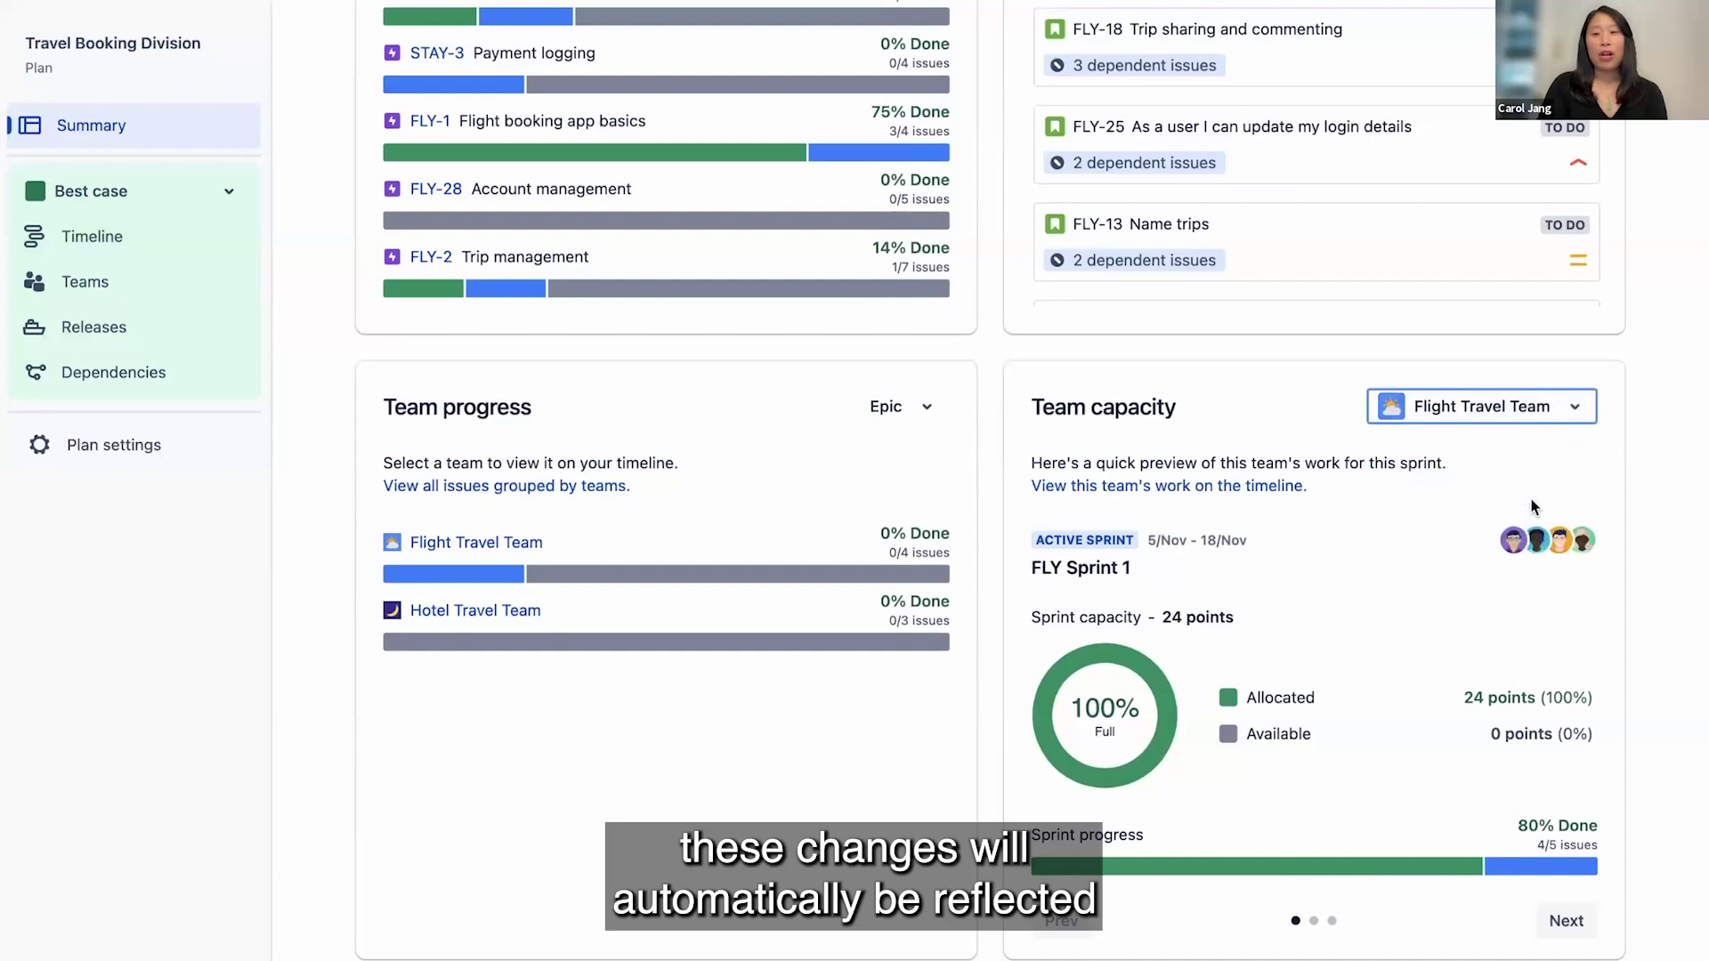
left_click(1568, 924)
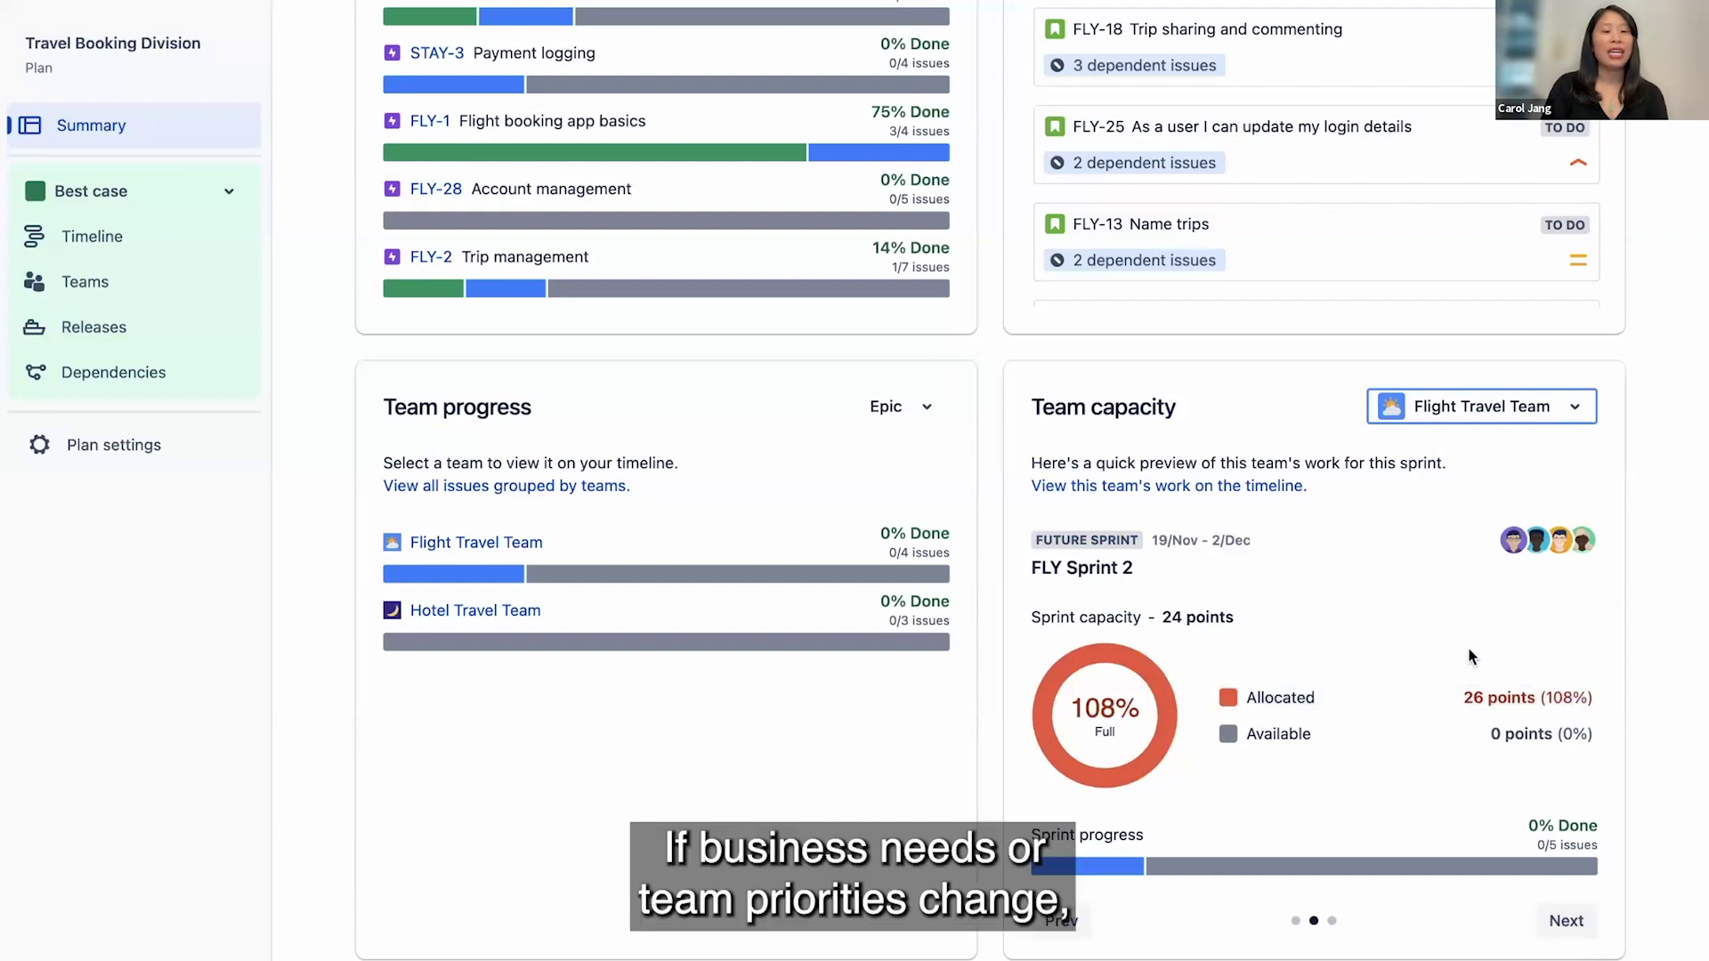
left_click(1279, 489)
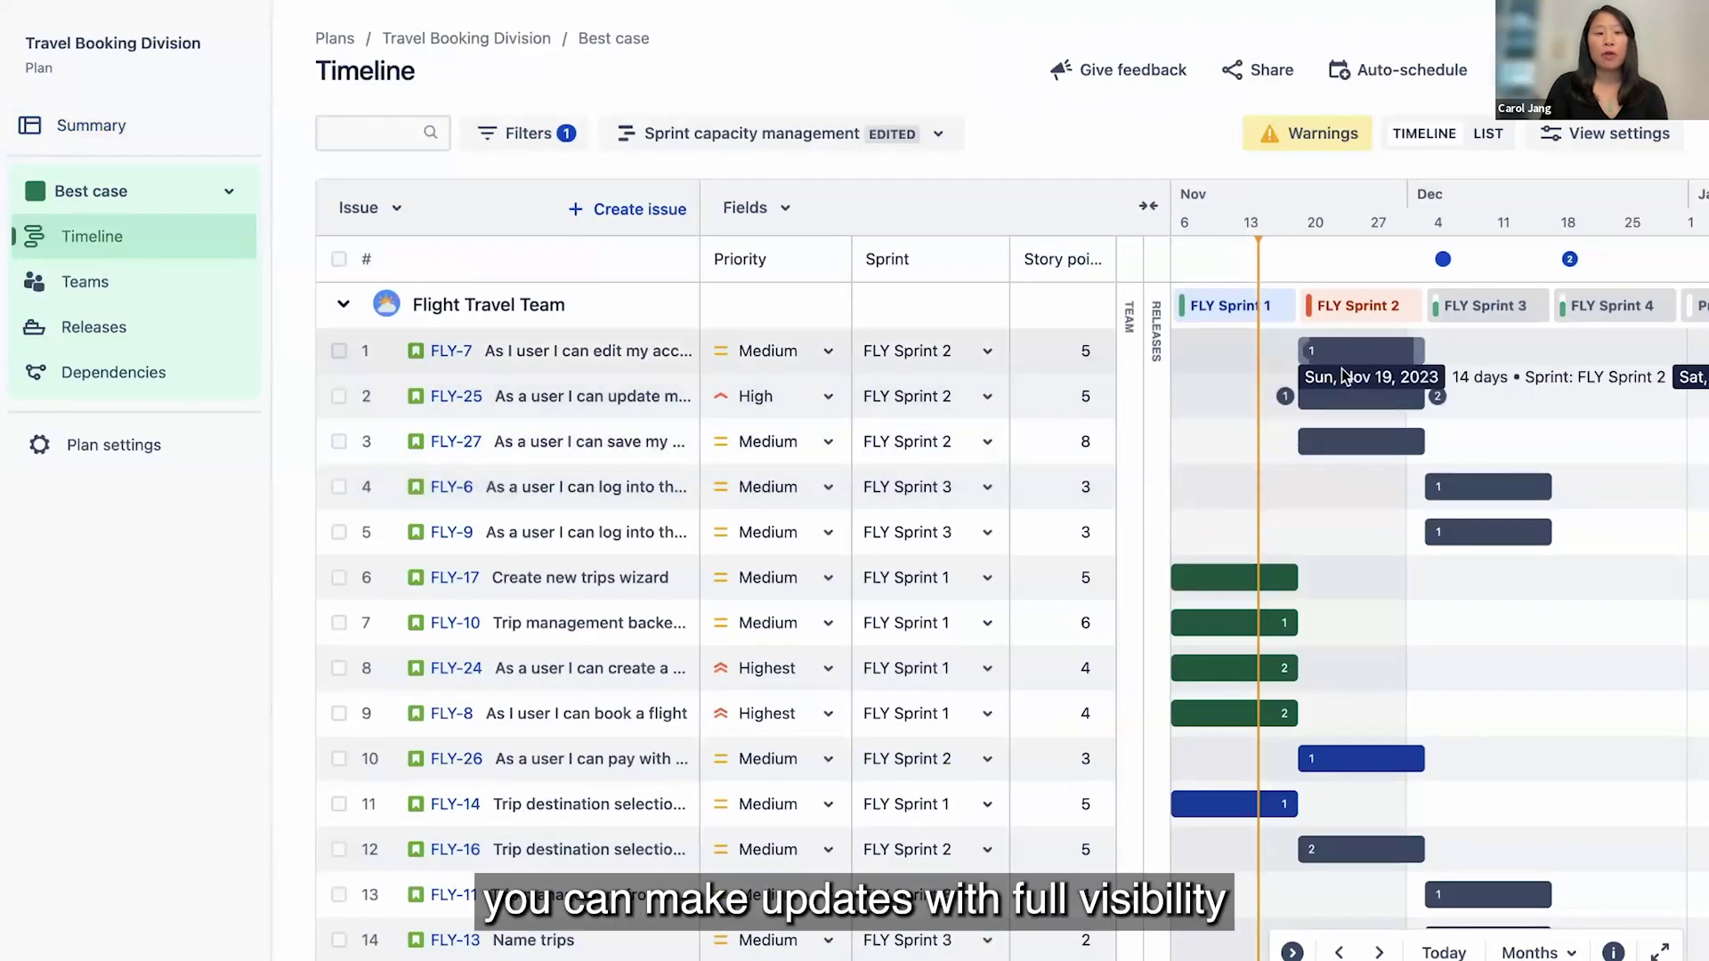
- Check the overbooked FLY Sprint 2 details and move FLY-27 into FLY Sprint 3
mouse_move(1365, 316)
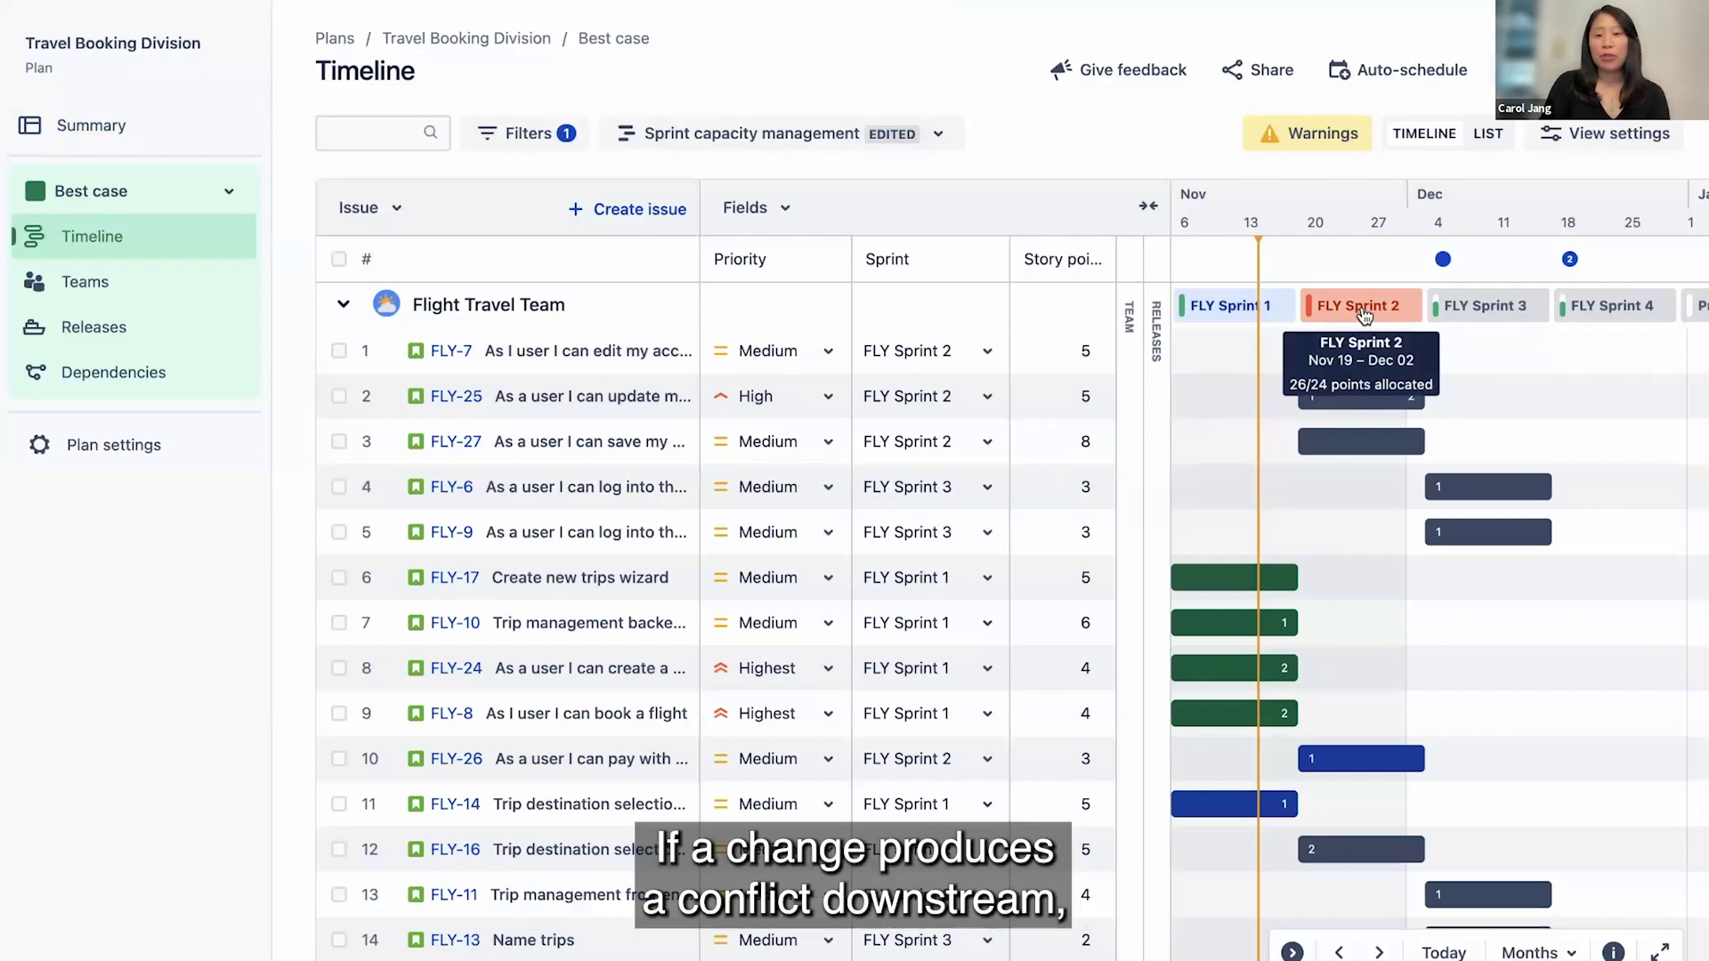
left_click(1365, 307)
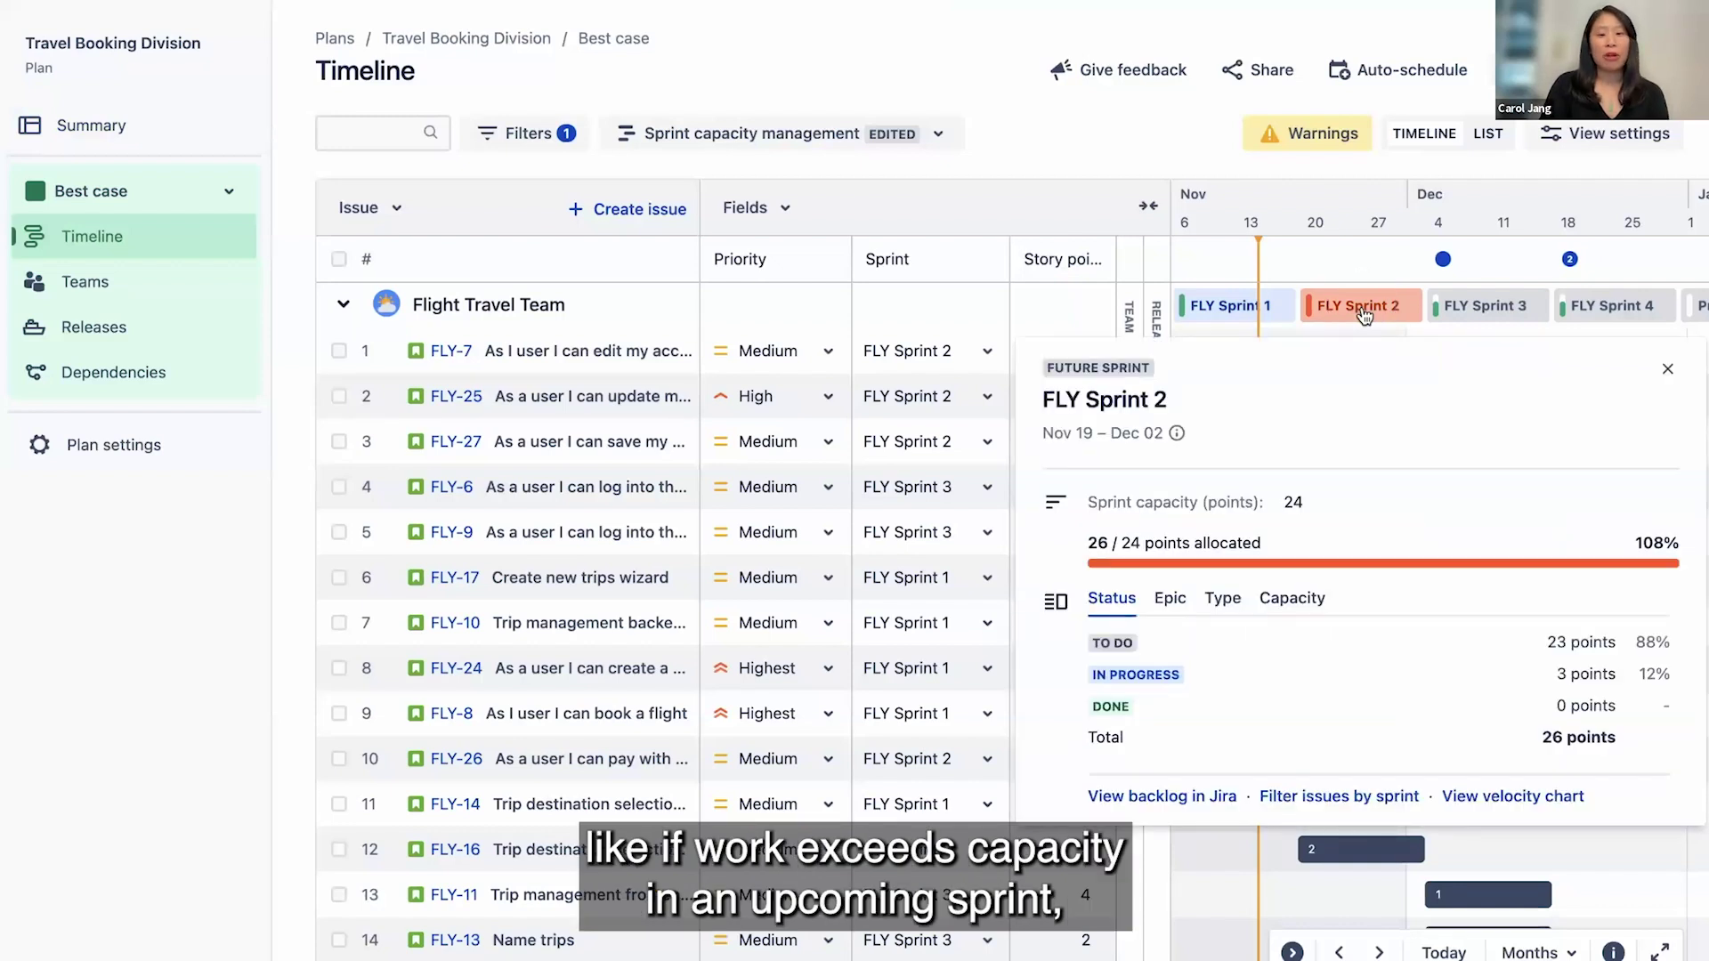
left_click(1668, 369)
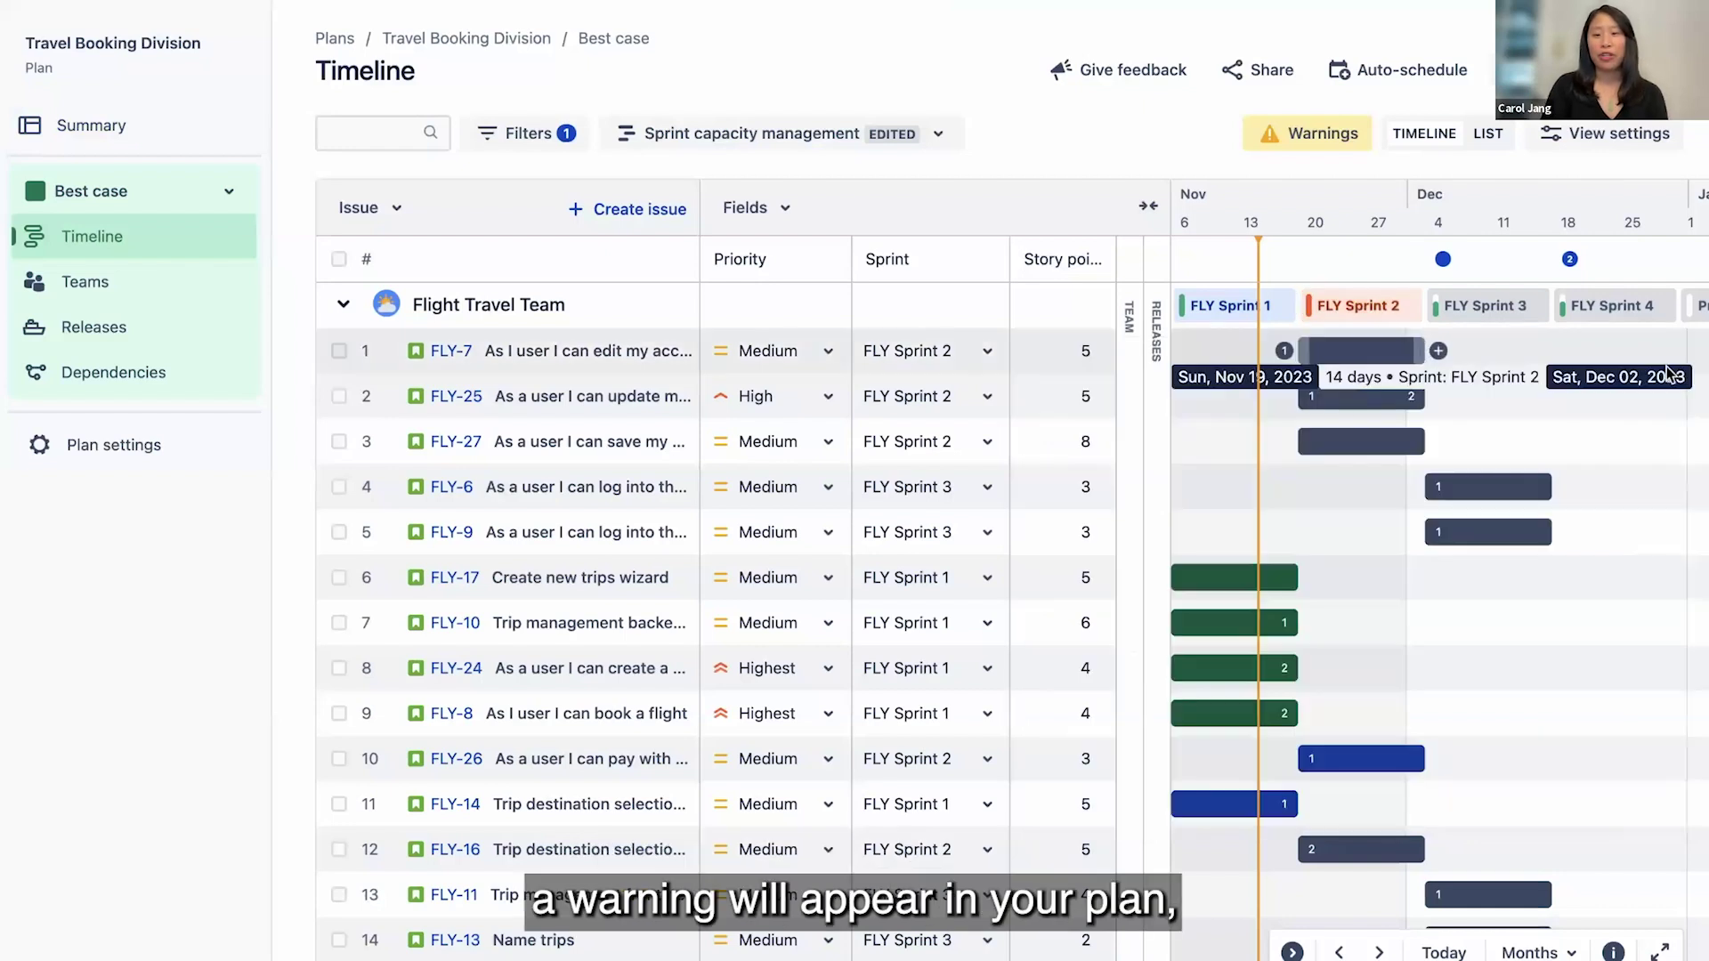
left_click(983, 441)
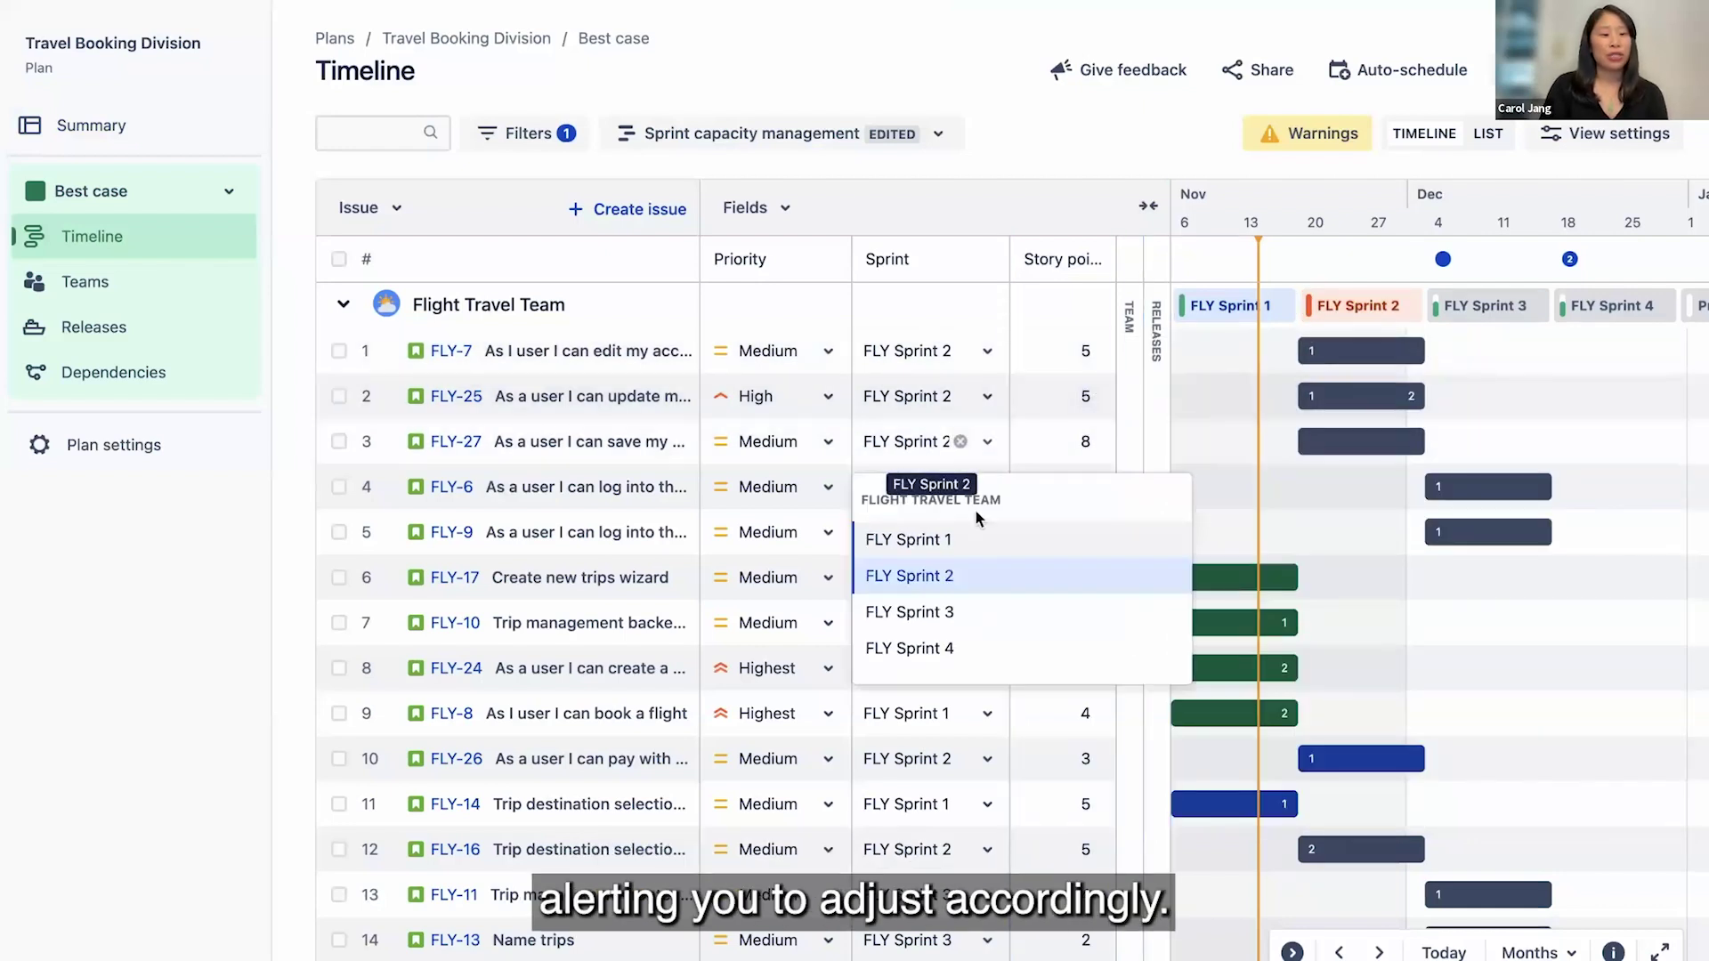
left_click(981, 612)
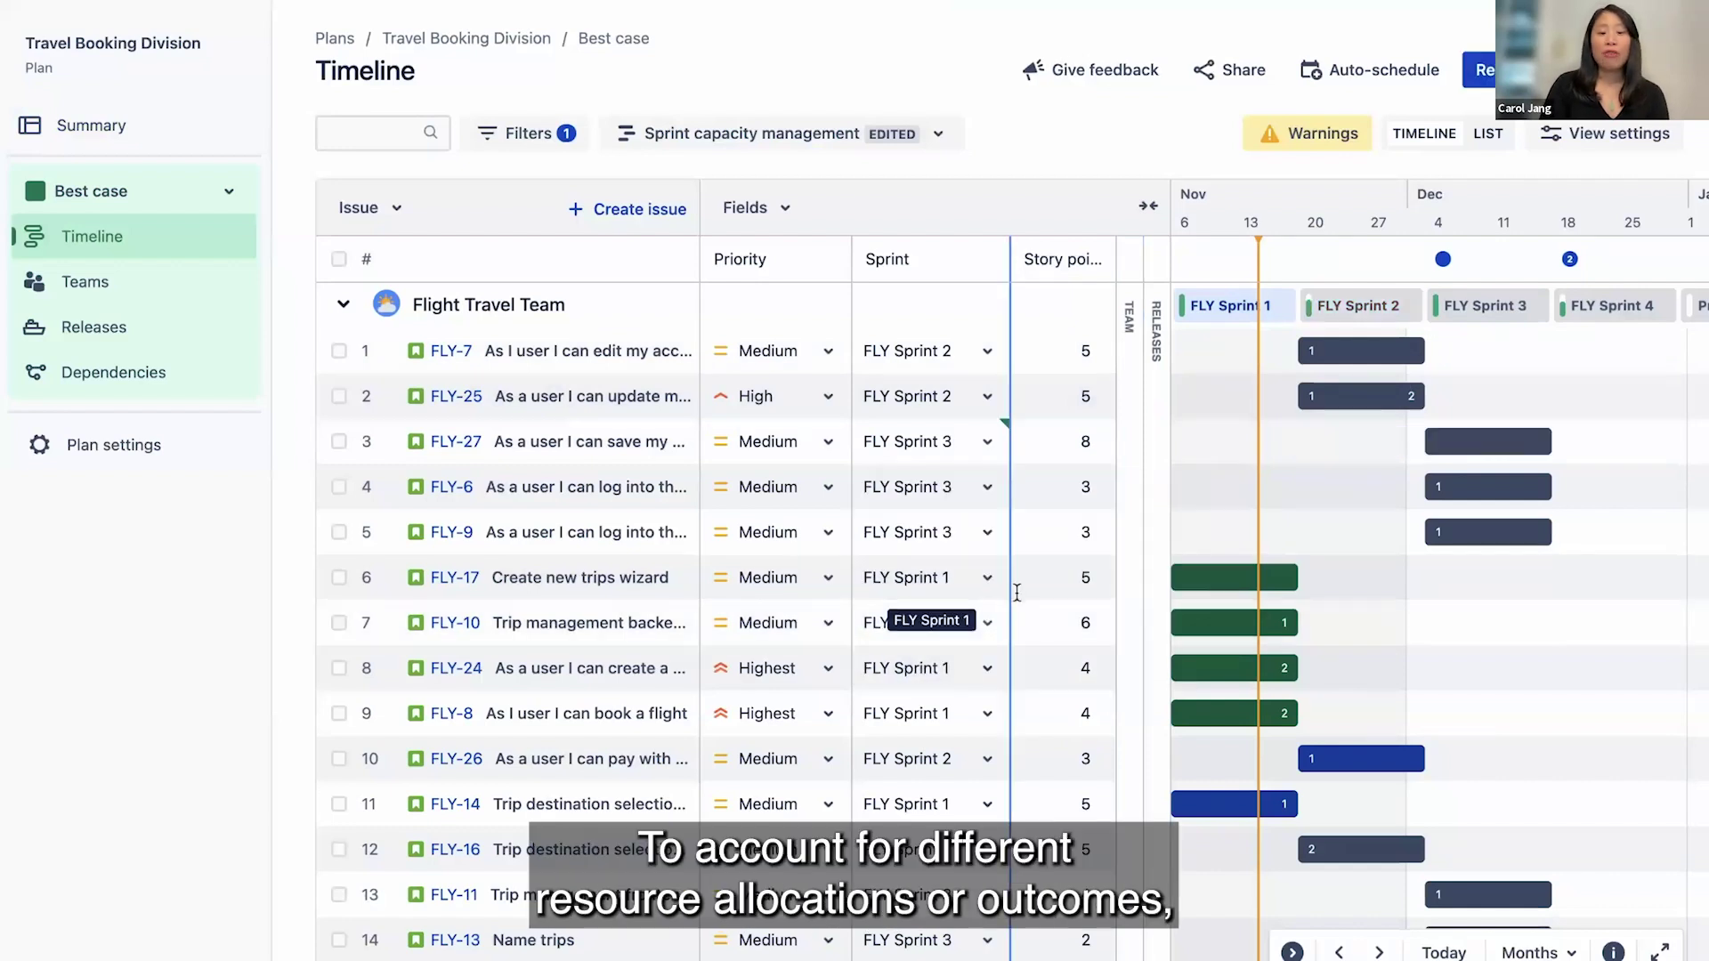
- Switch the plan to the Worst case scenario and back to Best case
left_click(182, 194)
left_click(163, 349)
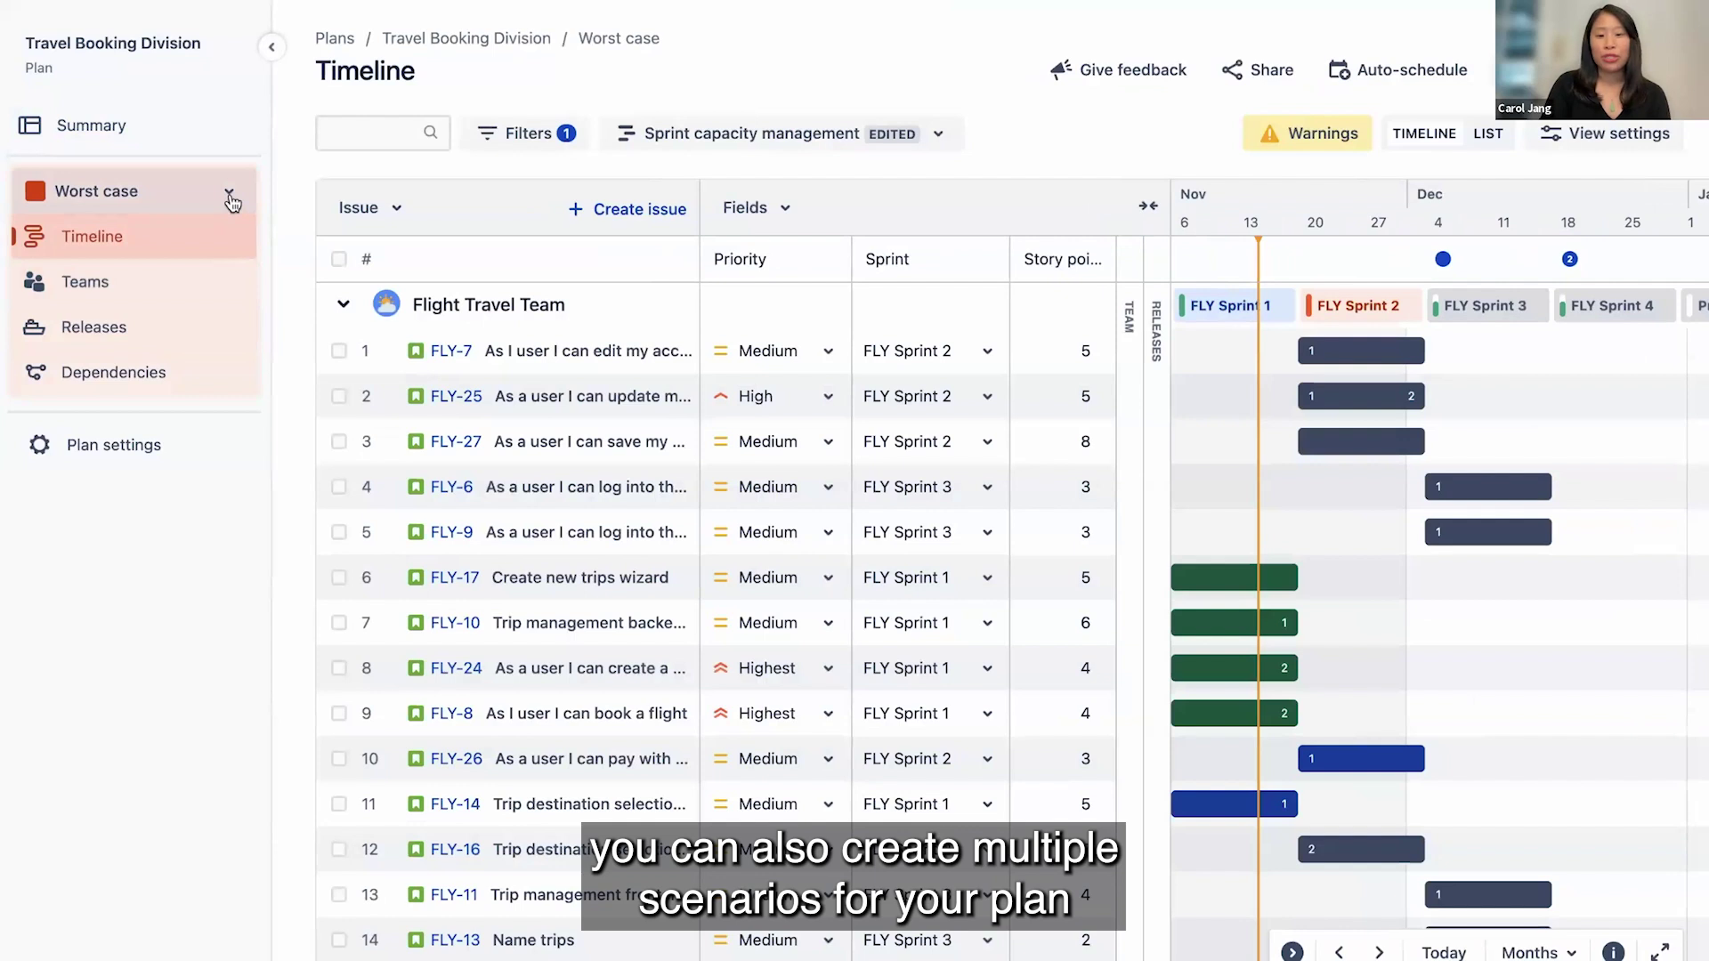
left_click(231, 197)
left_click(180, 307)
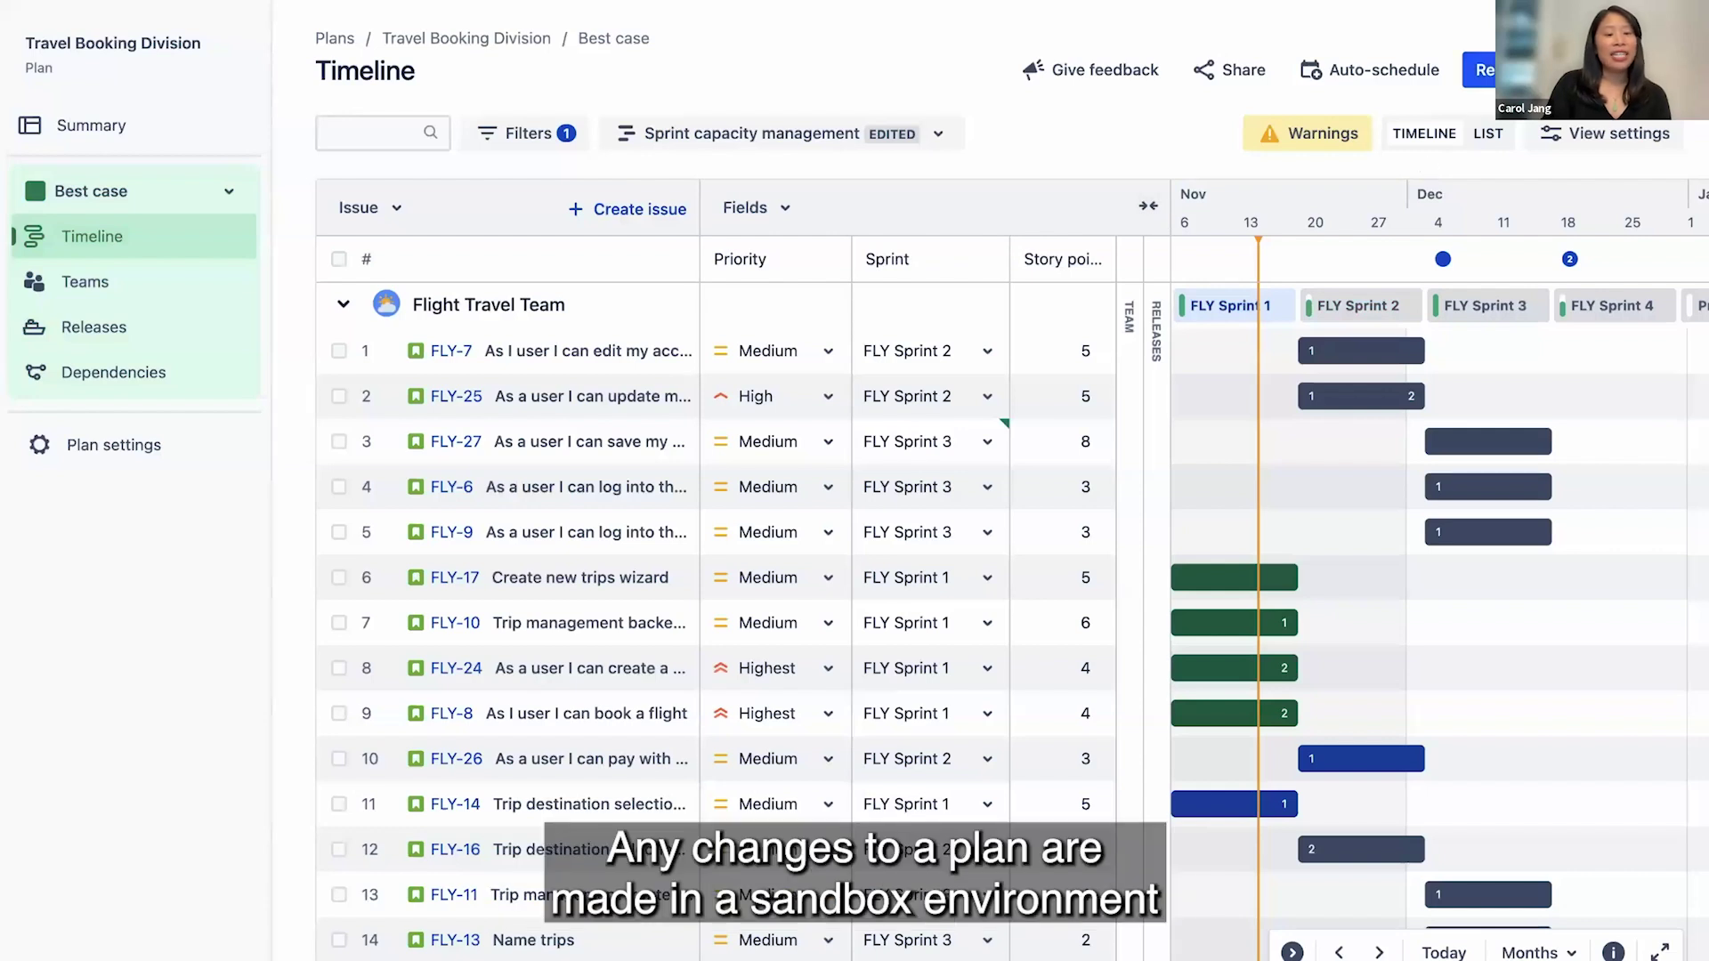
- Review the pending changes and save the FLY-27 sprint change to Jira
left_click(1481, 72)
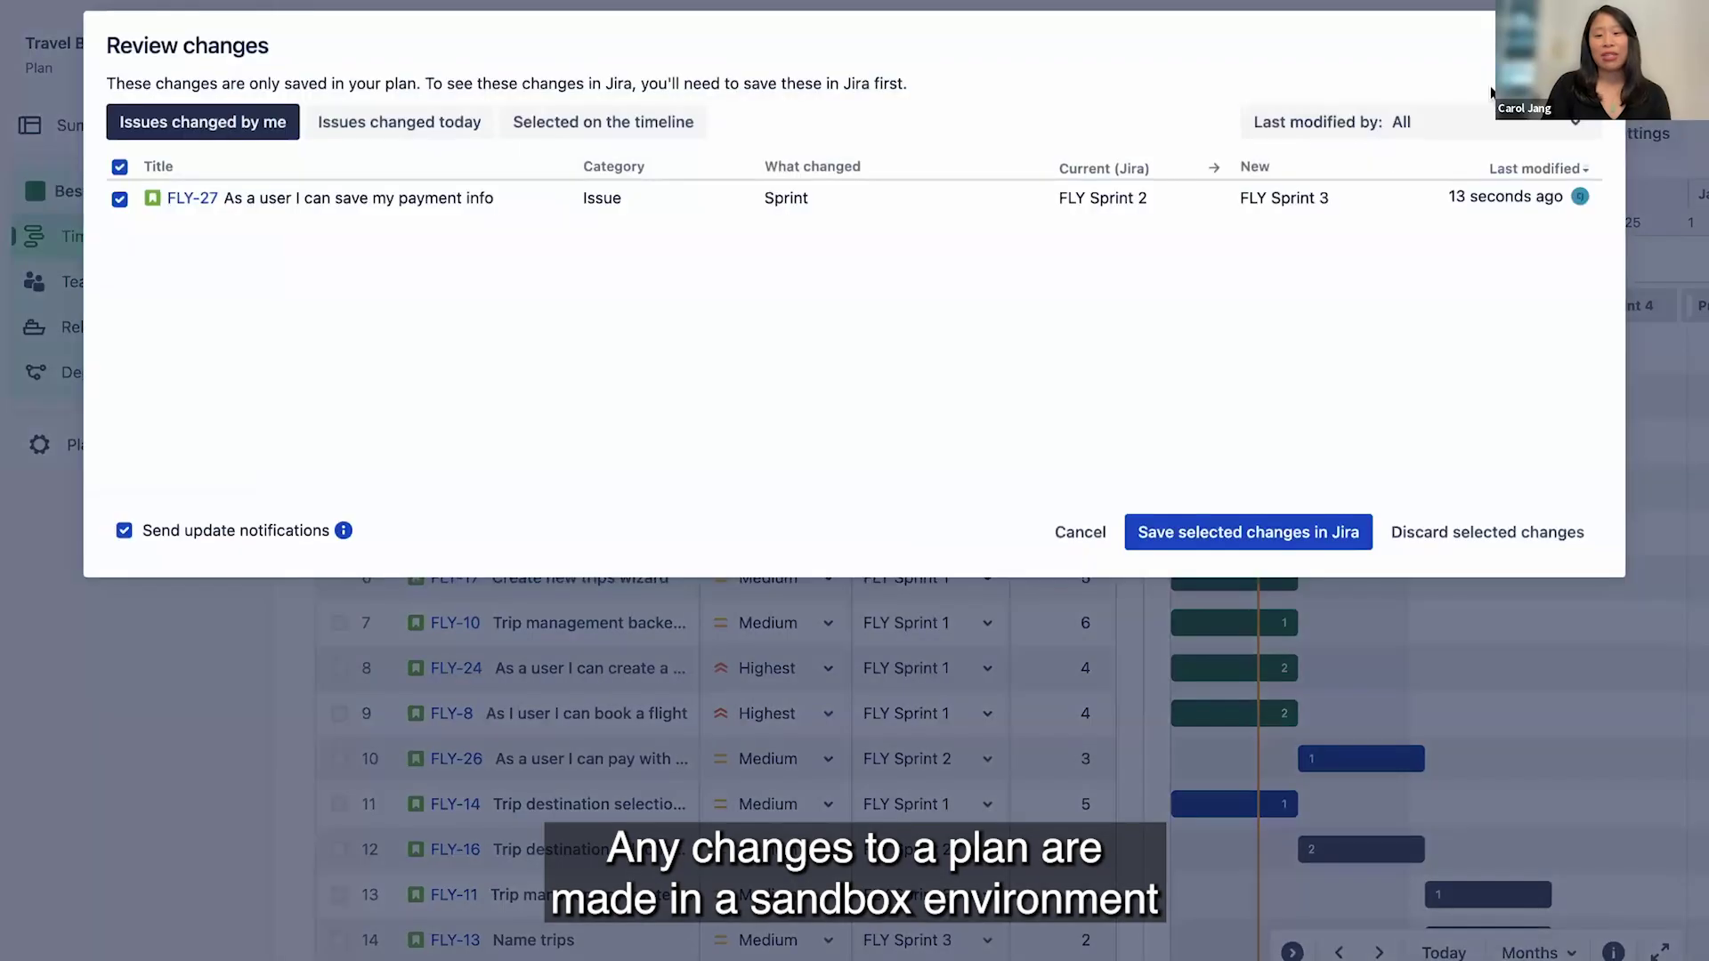
left_click(1210, 532)
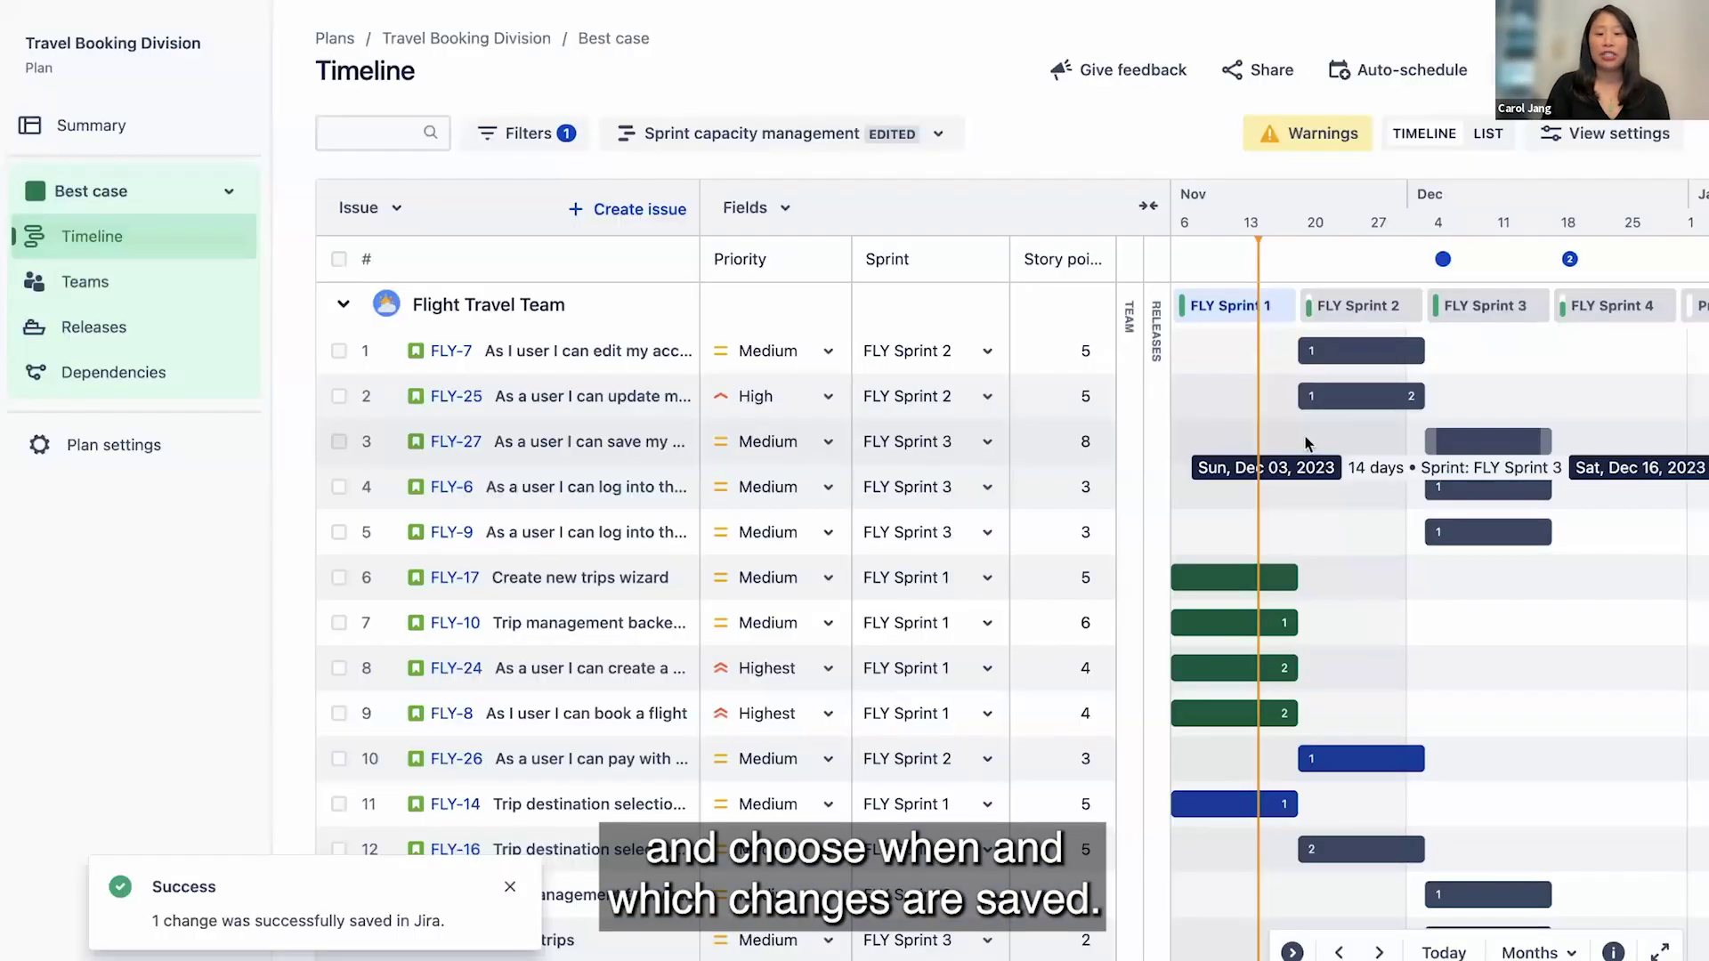
left_click(1572, 953)
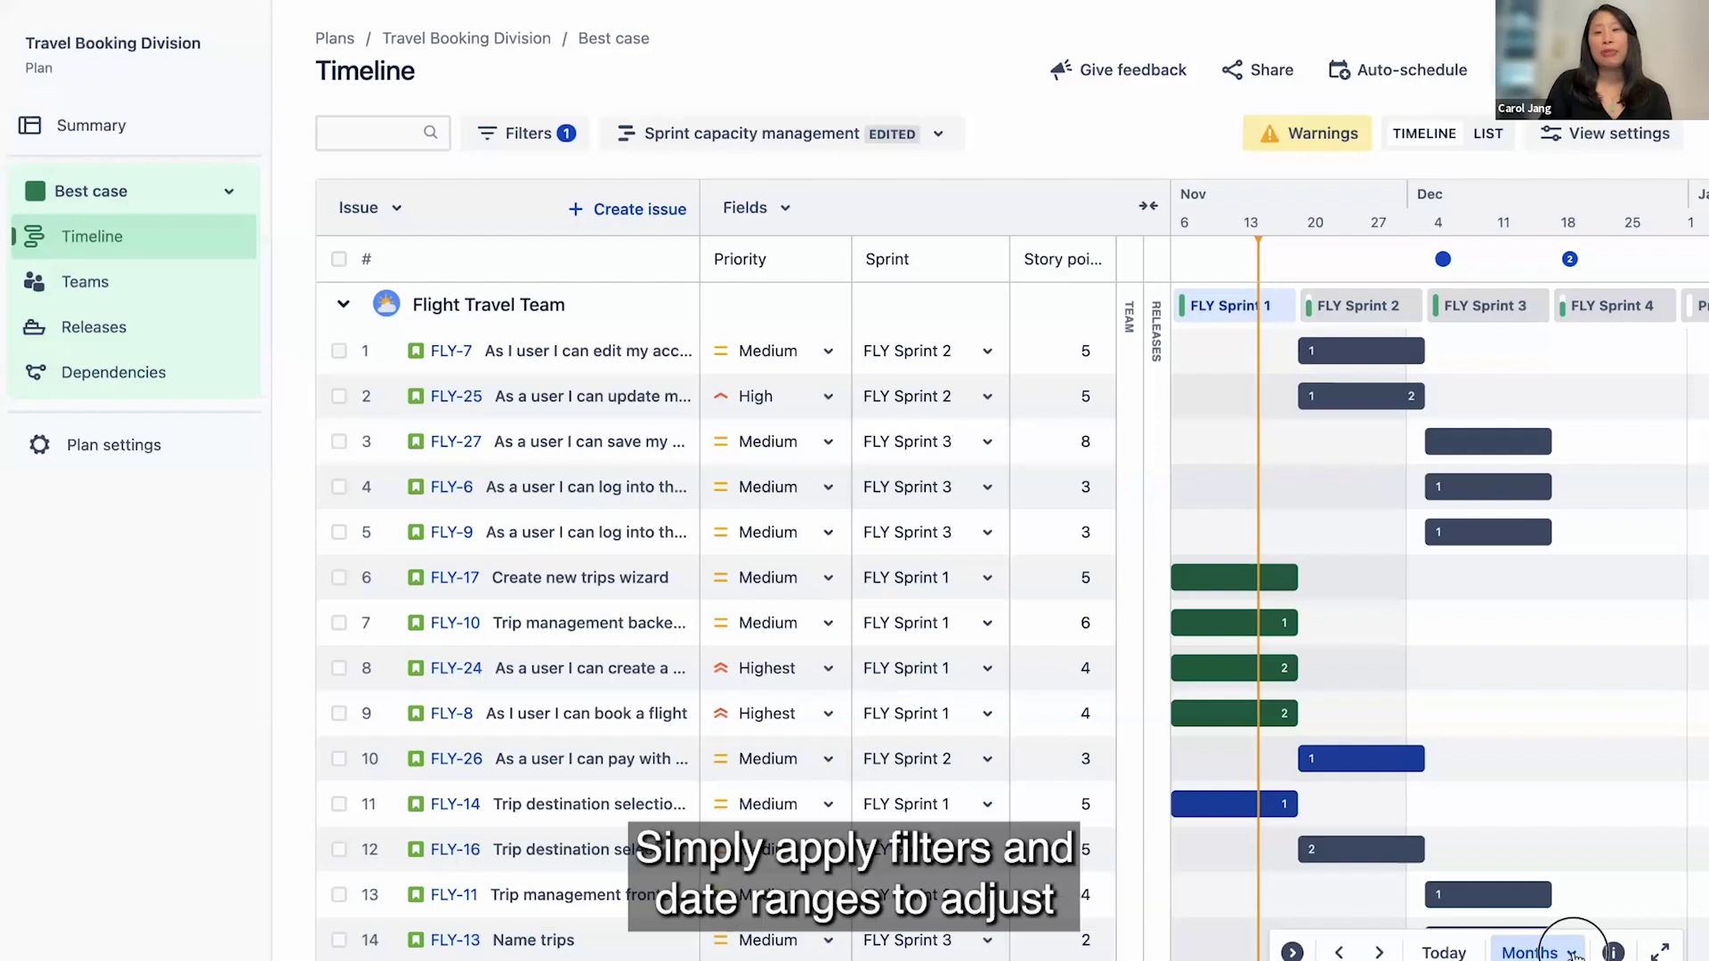
- Show the timeline in the Top-level planning view, with app epics by team across quarters
left_click(1571, 955)
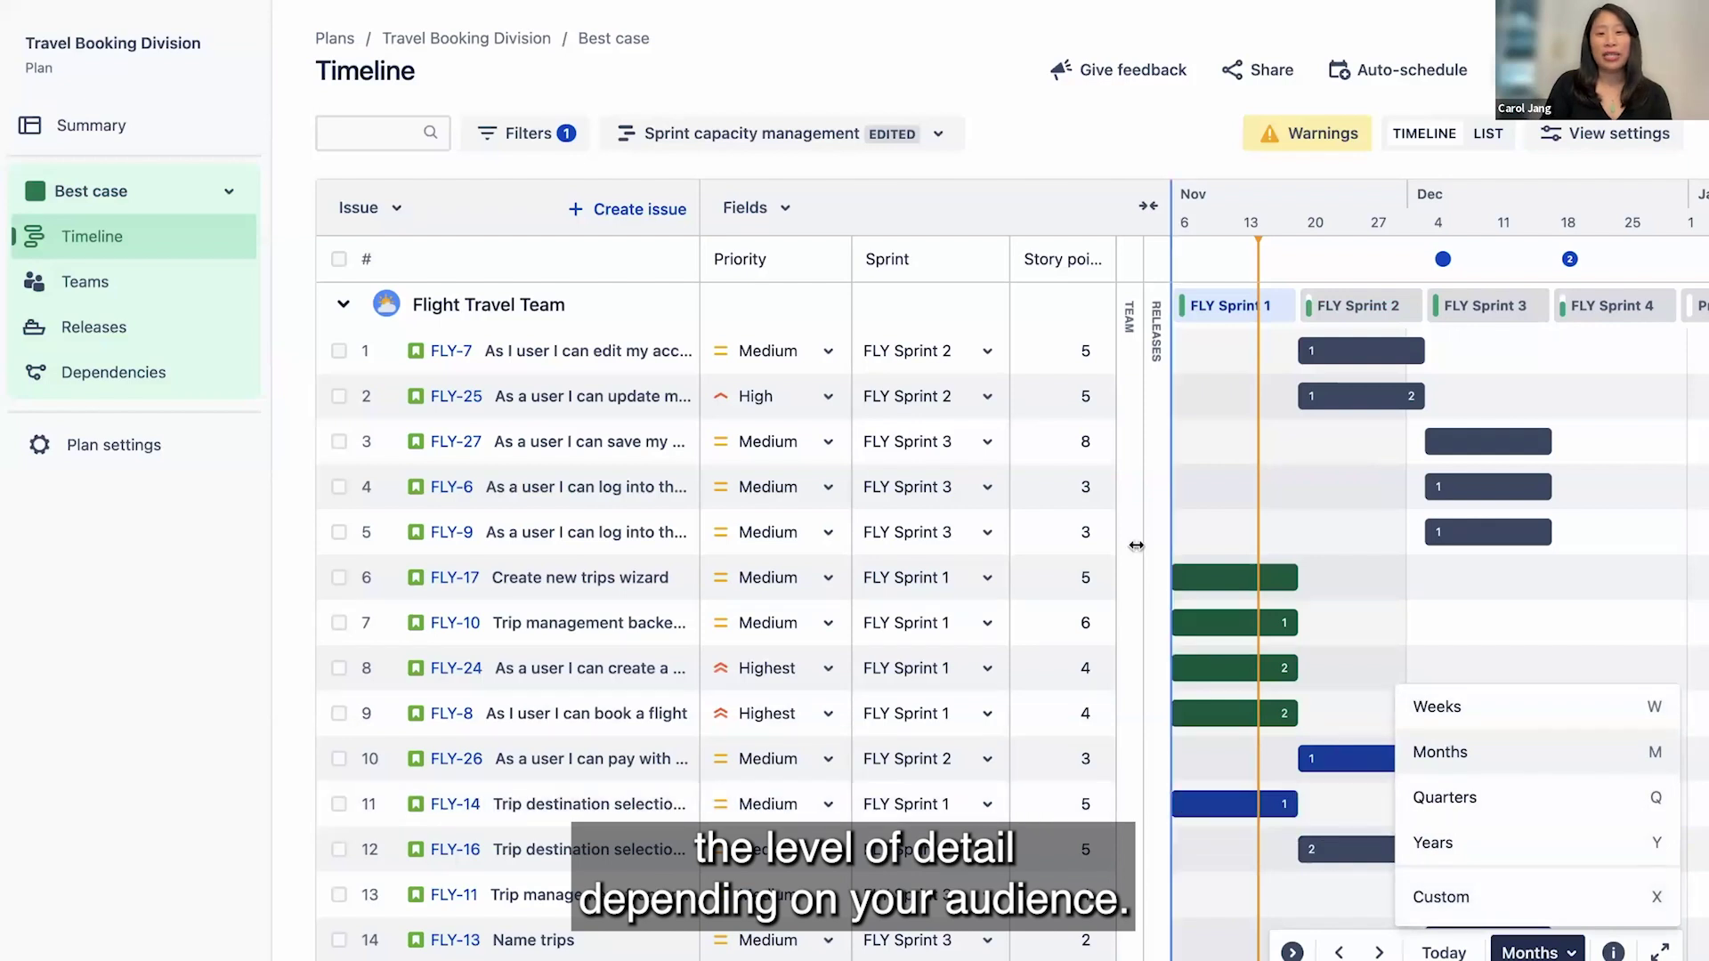
left_click(935, 136)
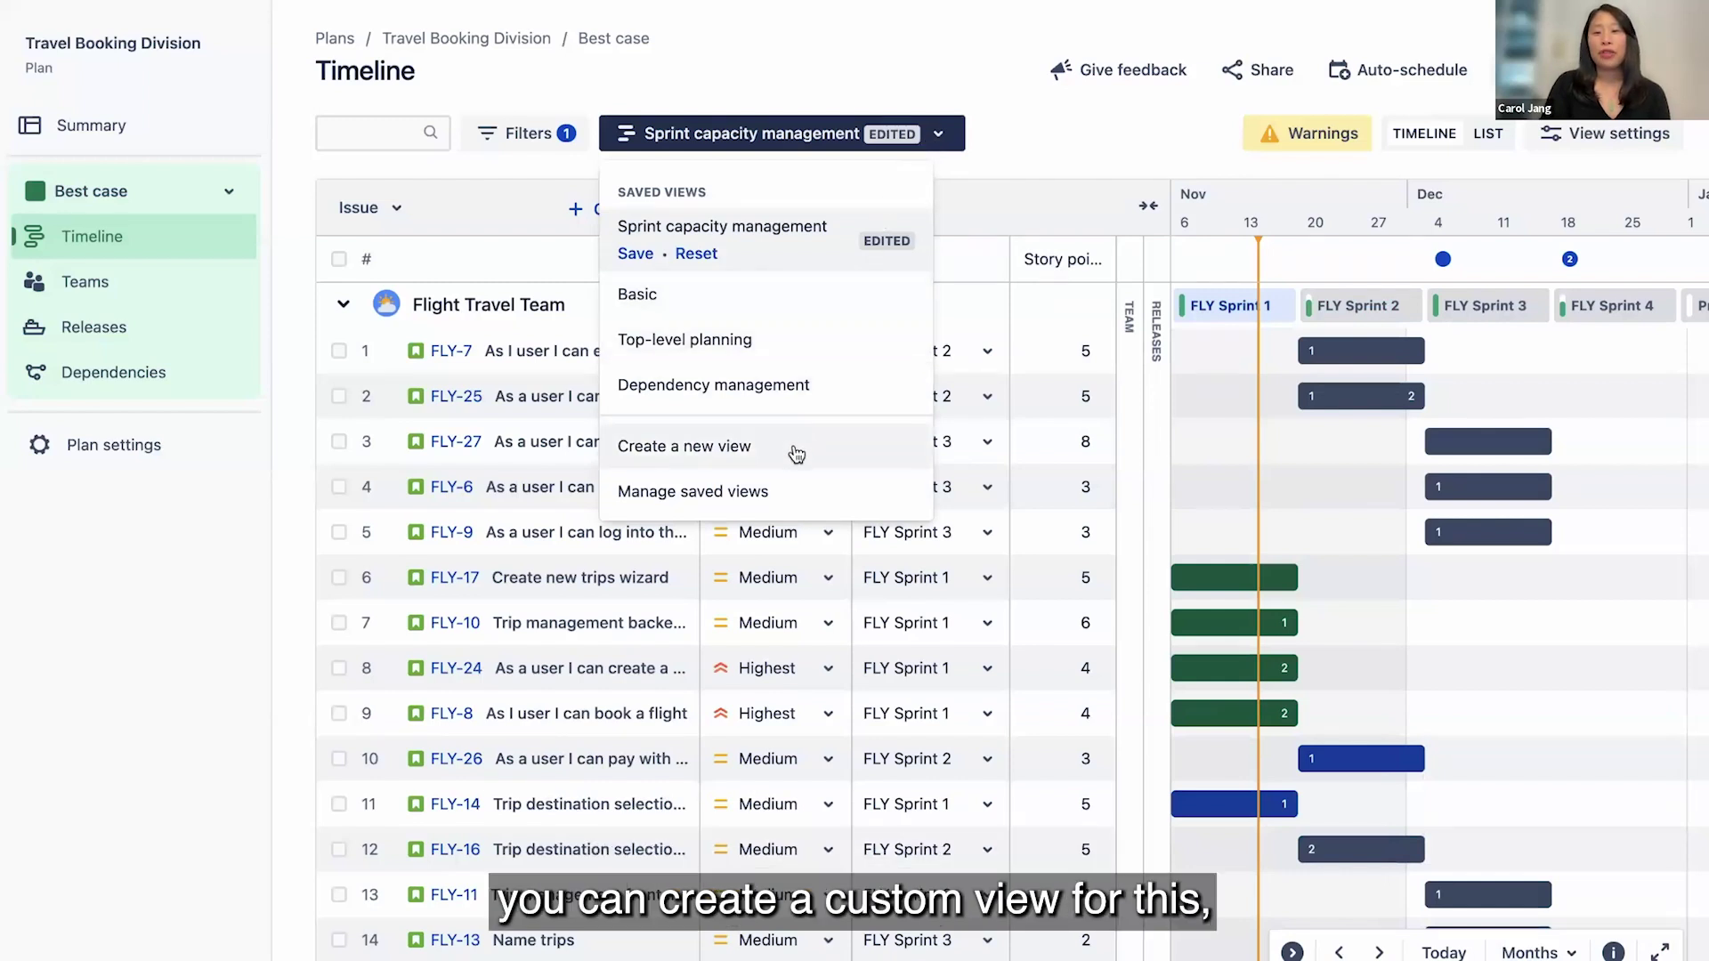
left_click(790, 354)
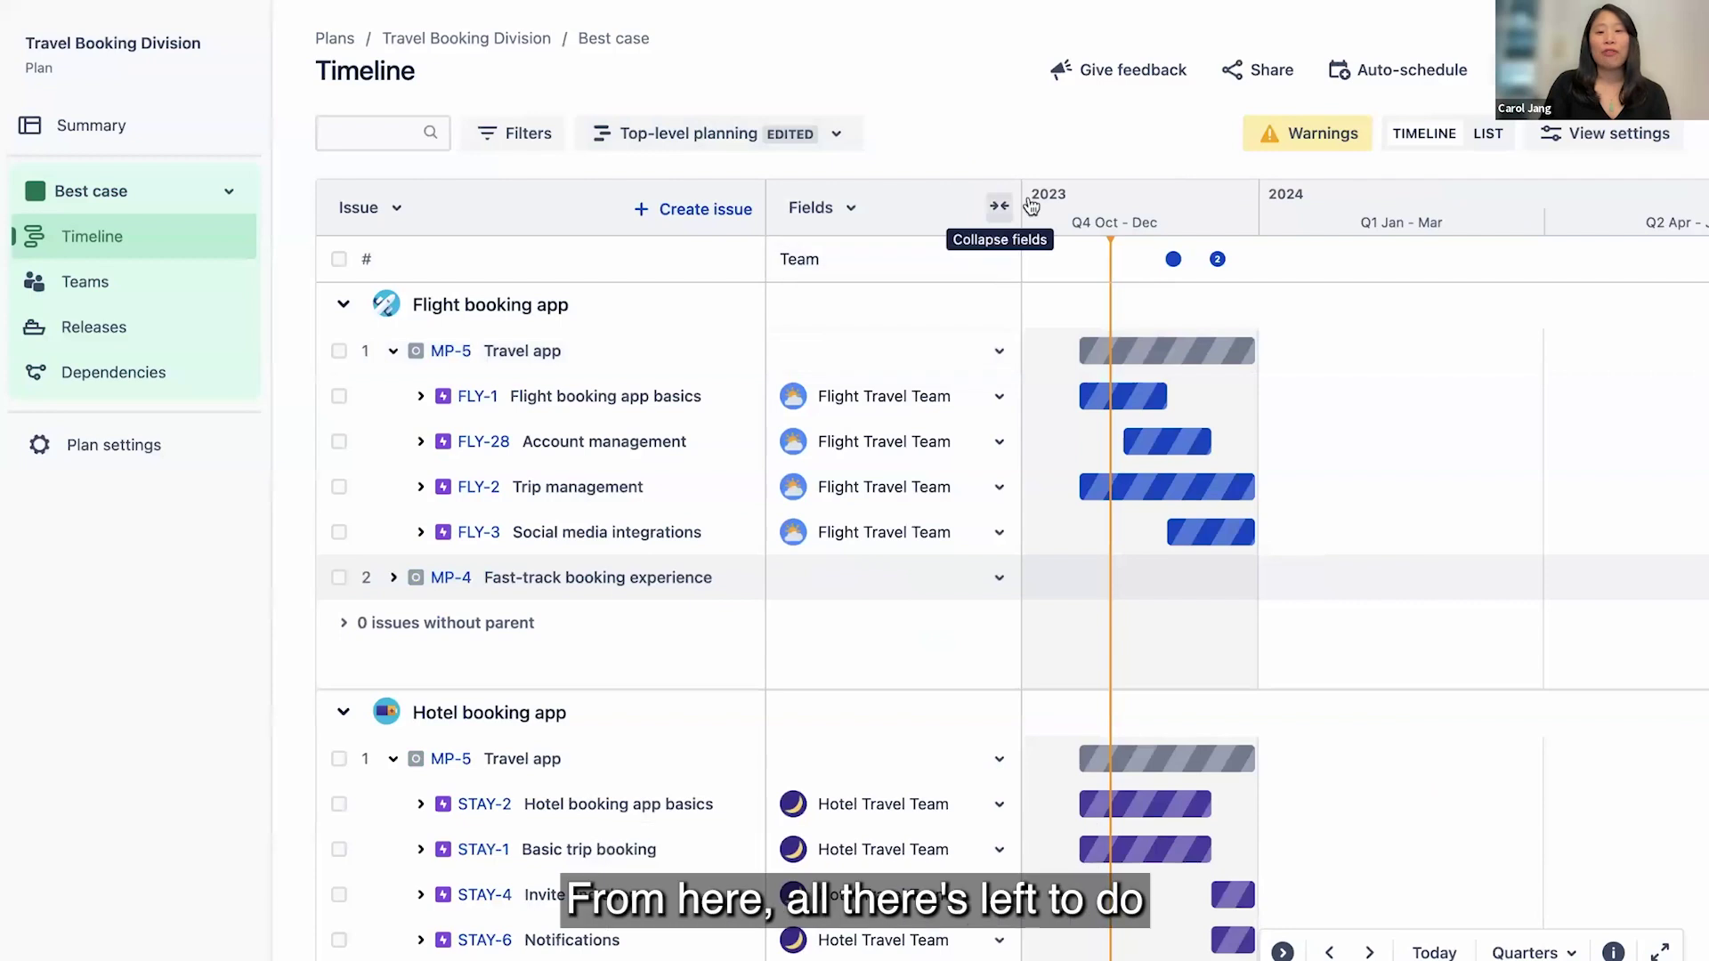
- Export the plan timeline for 08/15/2023 – 08/14/2024 as an Image (.png) download
left_click(1262, 78)
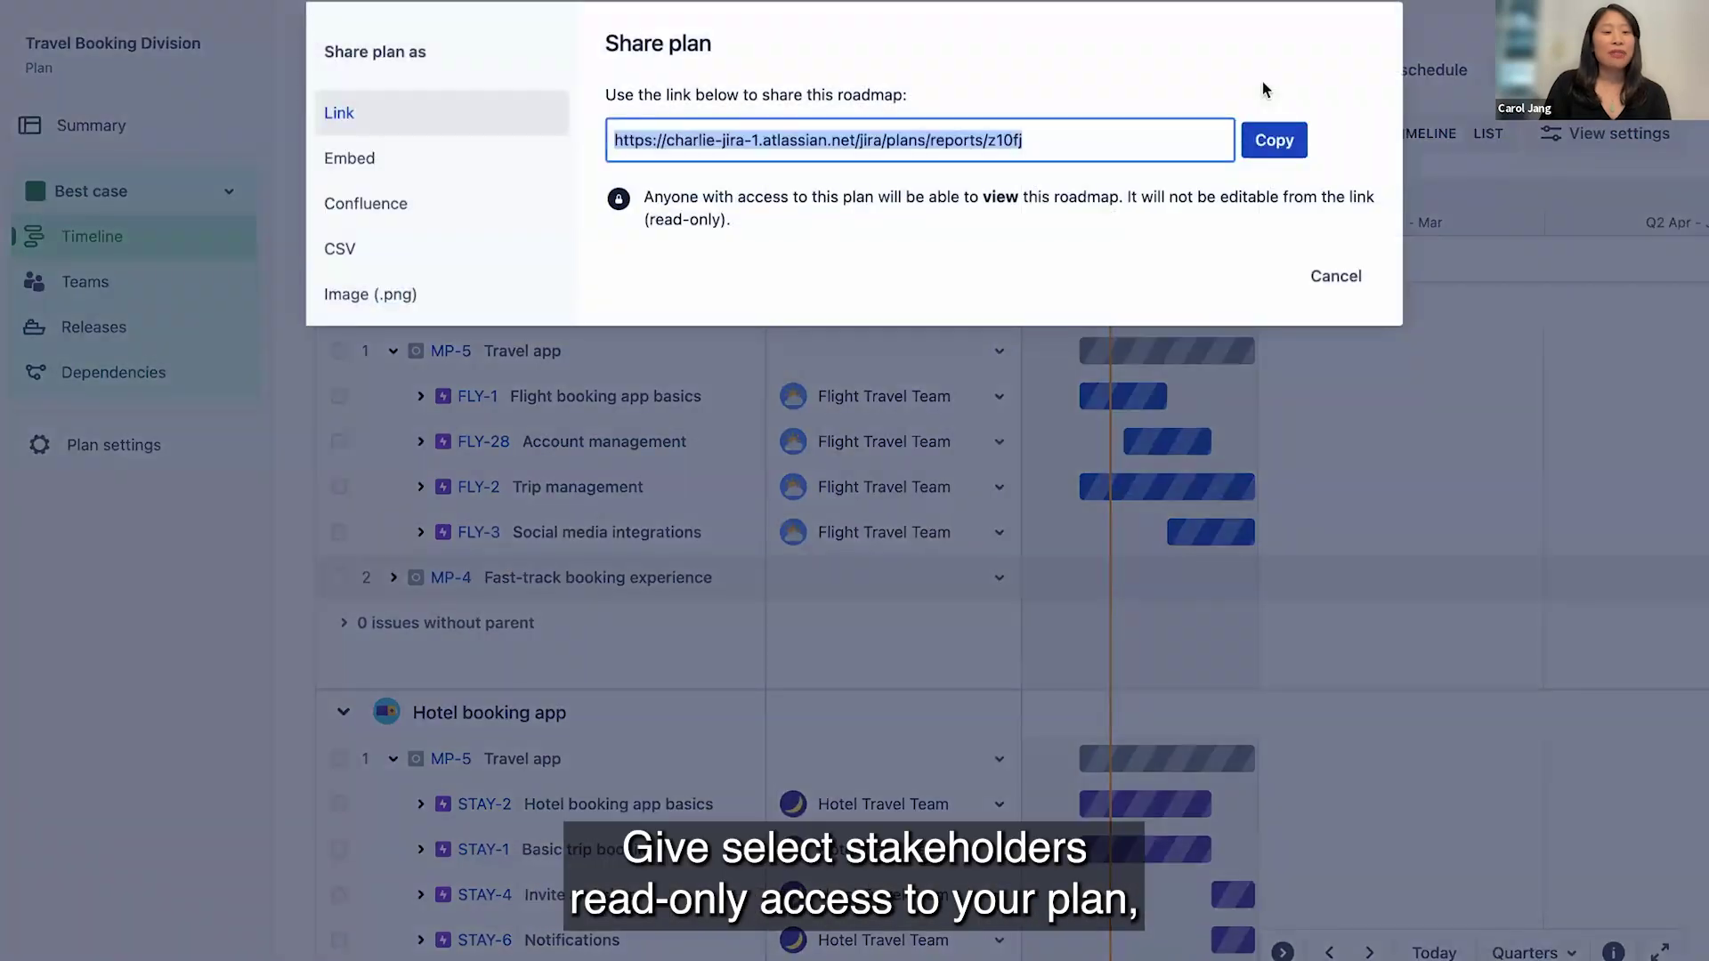
left_click(484, 216)
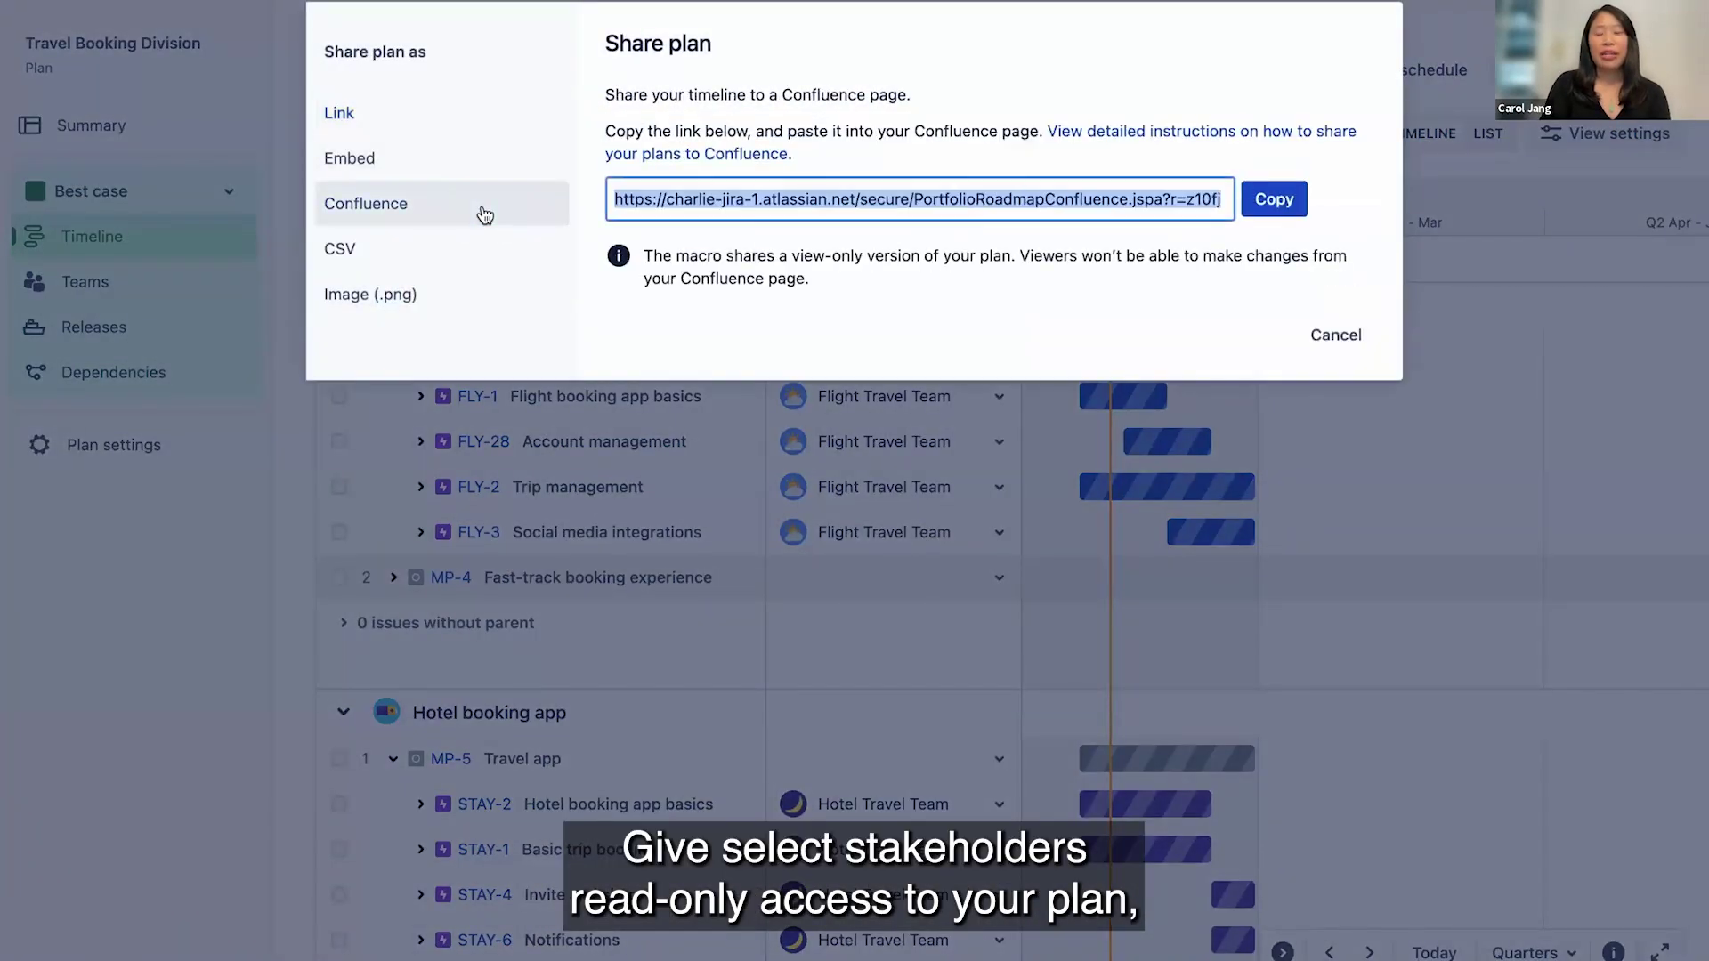
left_click(497, 300)
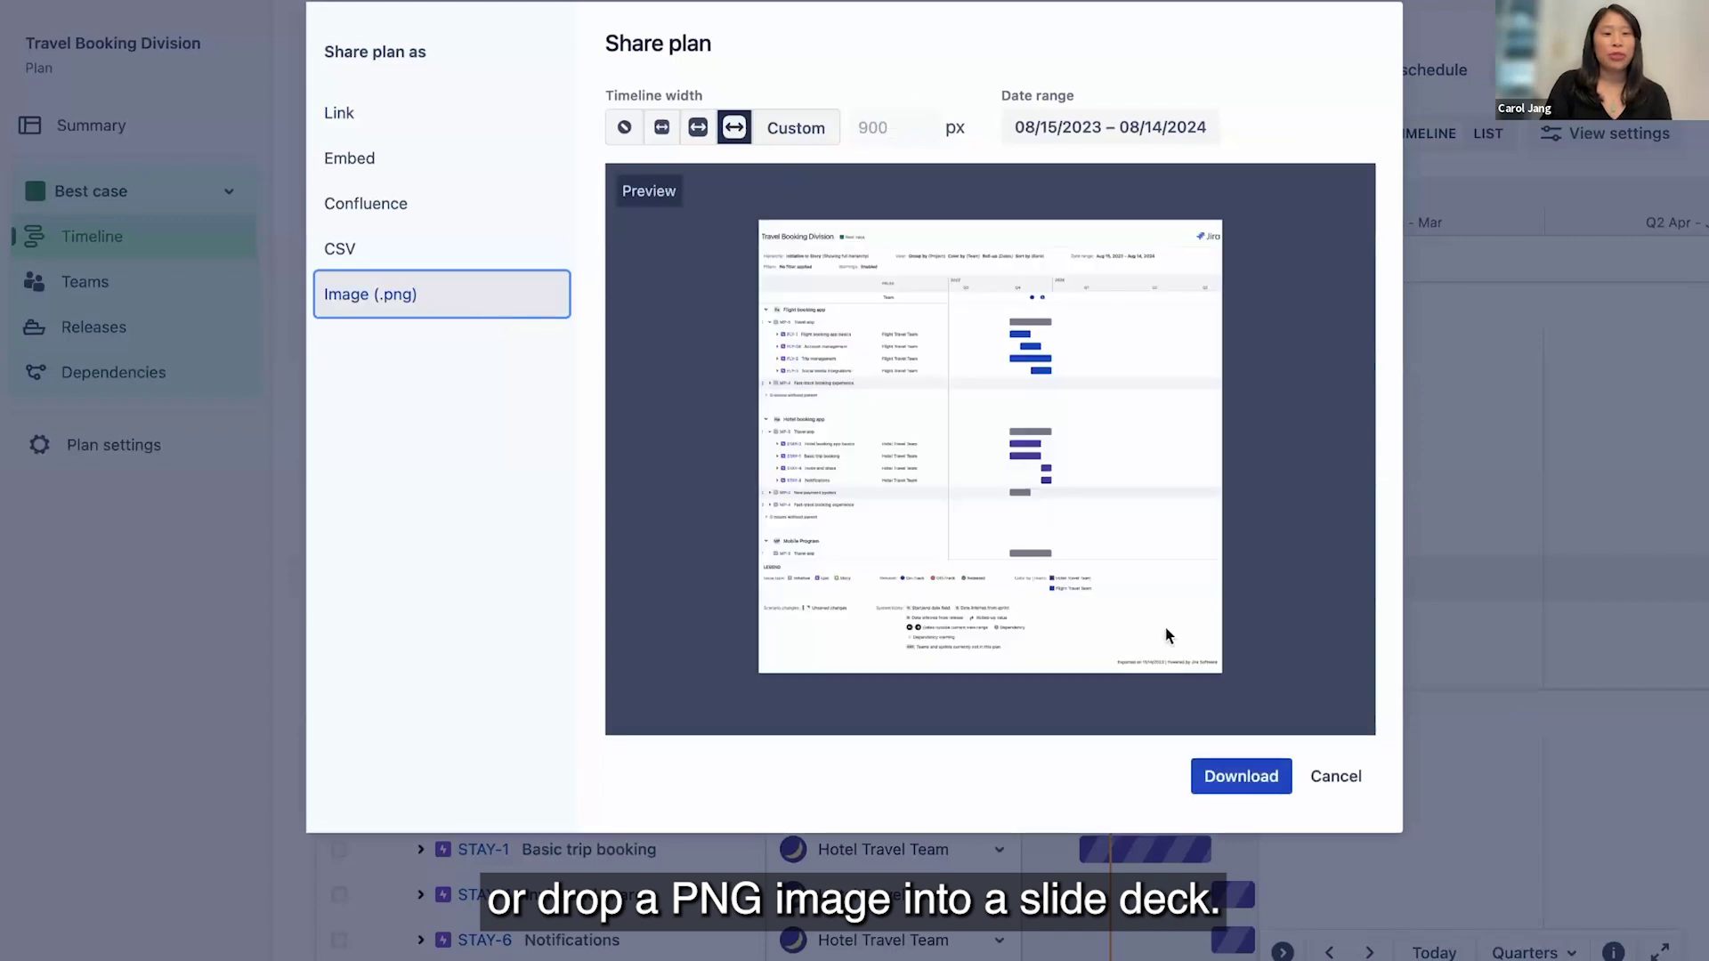
left_click(1222, 790)
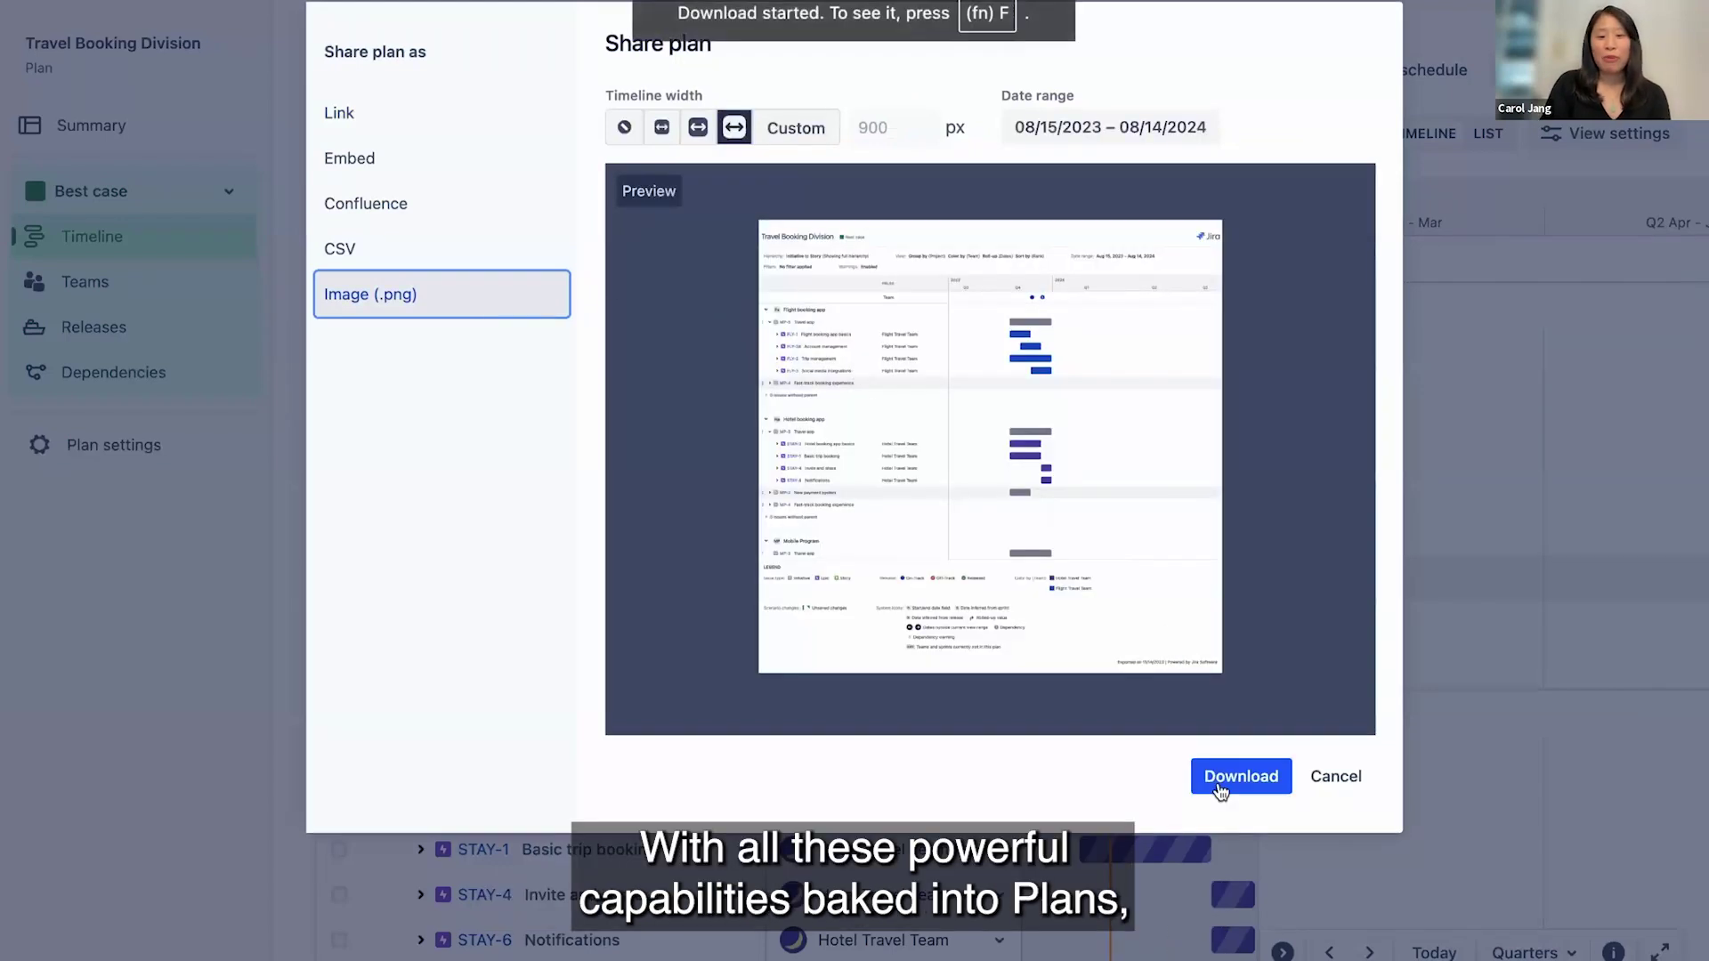
- Dismiss the Share plan dialog to return to the Top-level planning timeline
left_click(1455, 708)
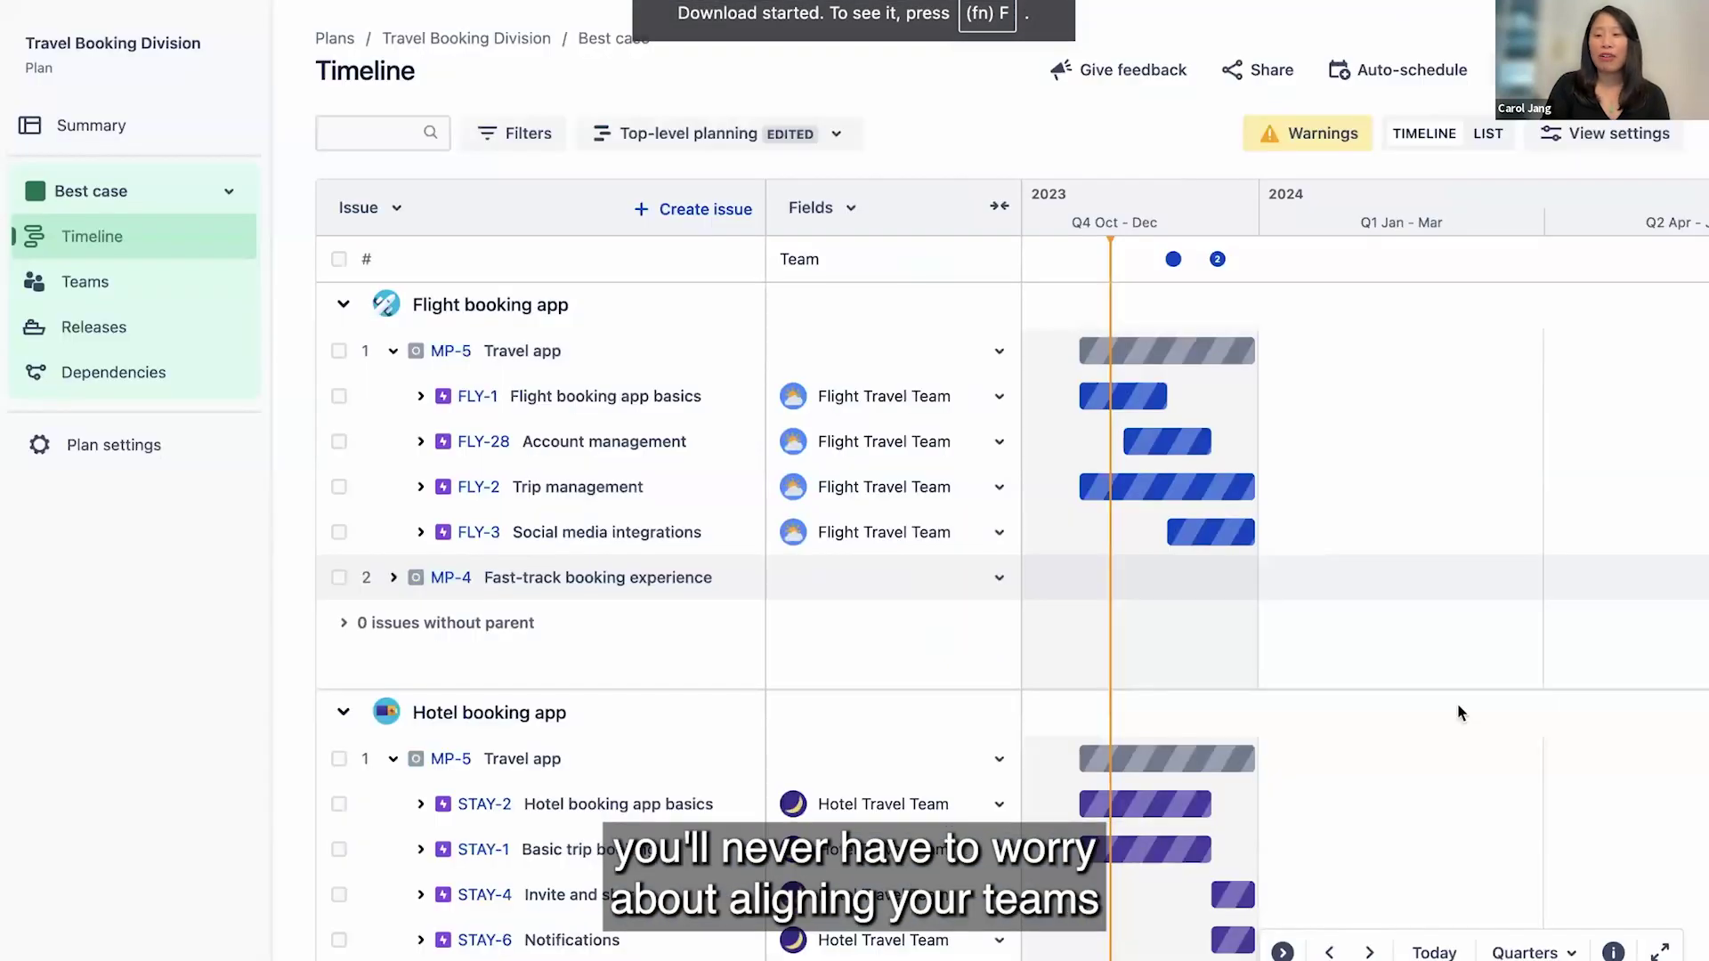